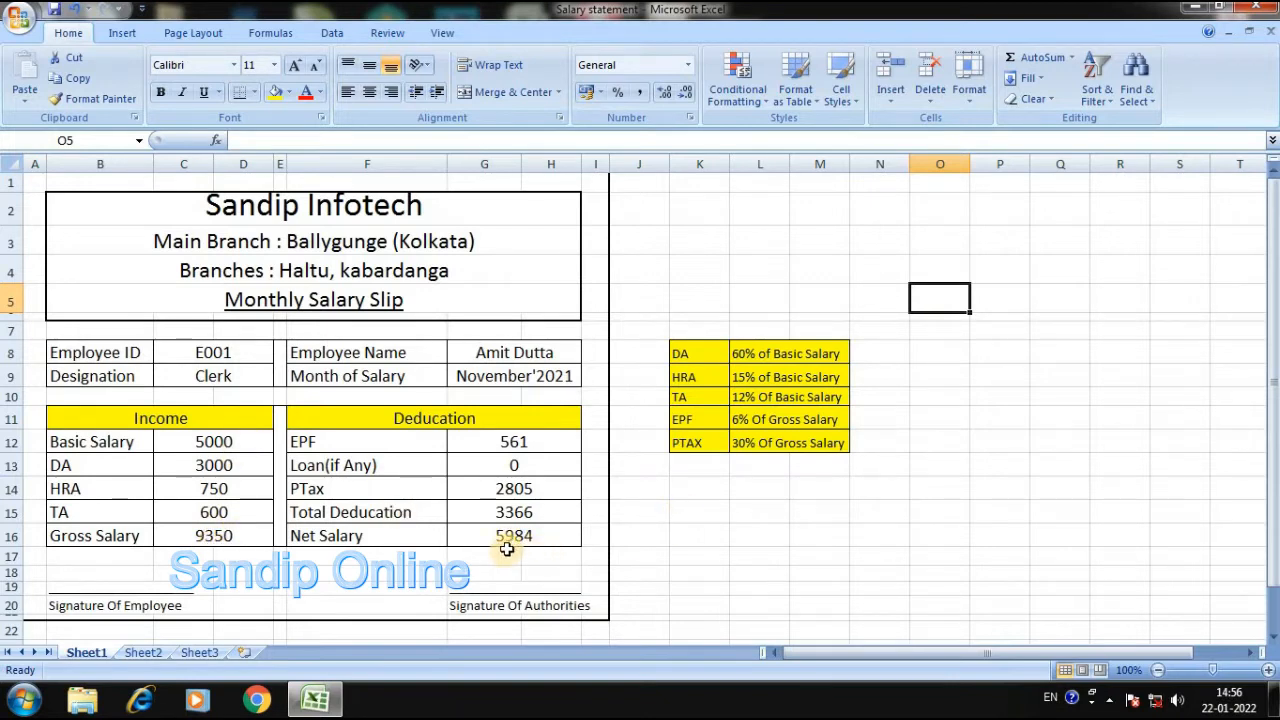
- Set the Basic Salary on the completed salary slip in Sheet1 to 4500
click(220, 444)
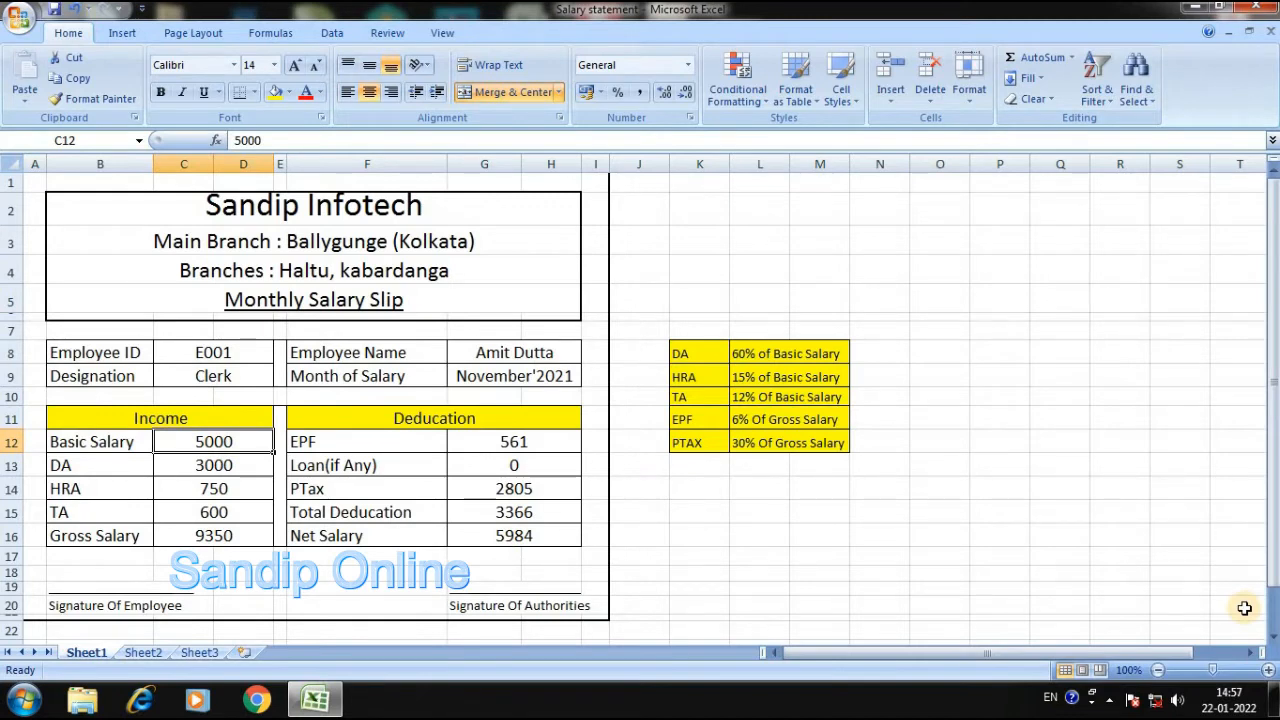
text(4500)
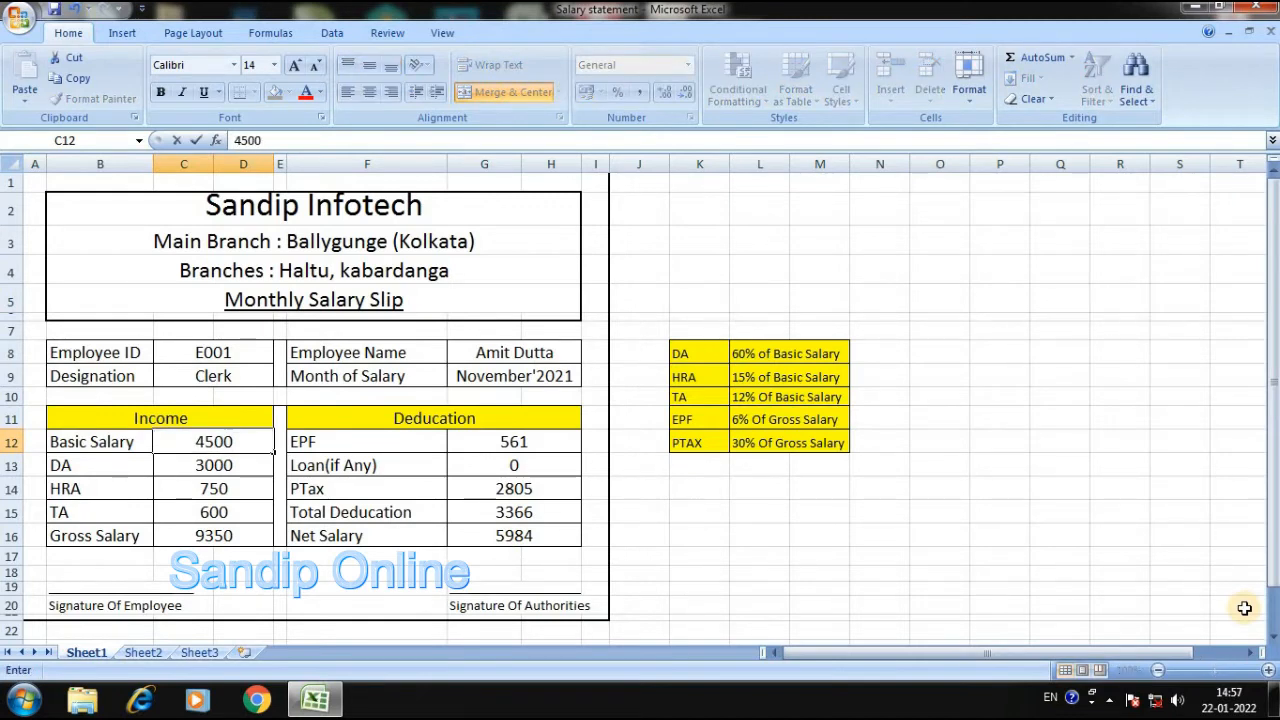
key(Return)
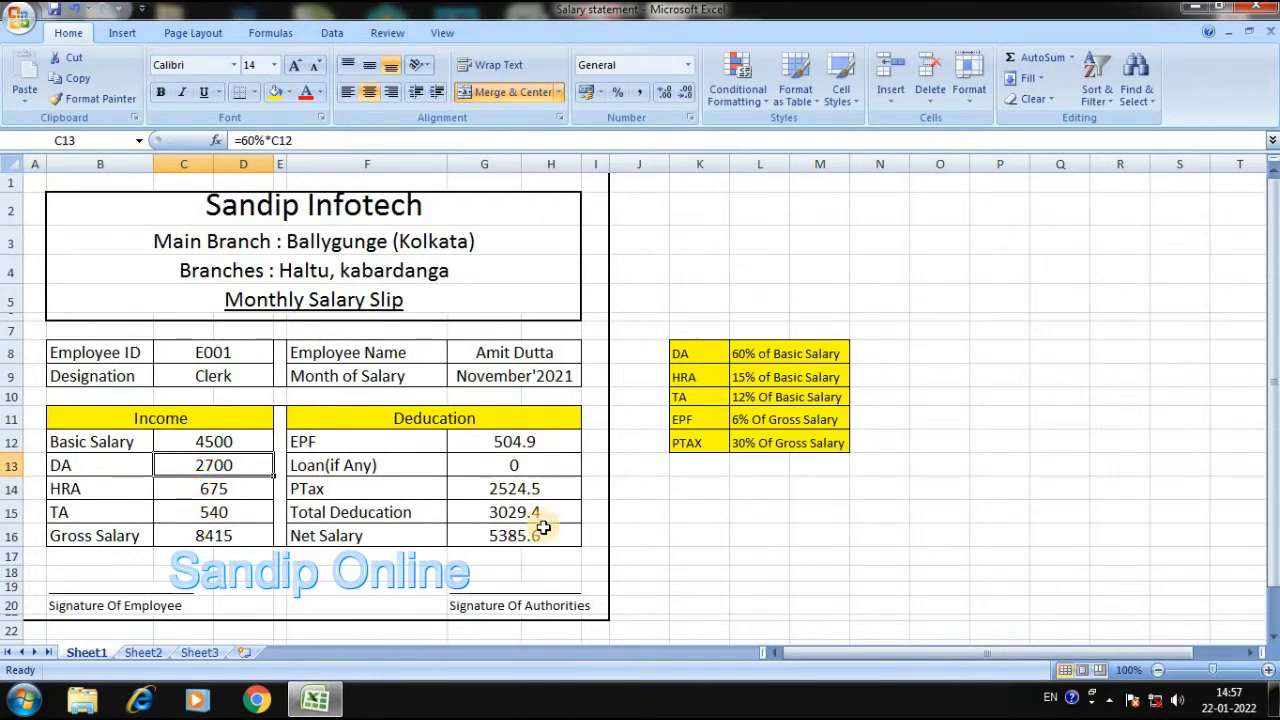
- Edit the Basic Salary on the Sheet1 slip to 14500
double_click(205, 442)
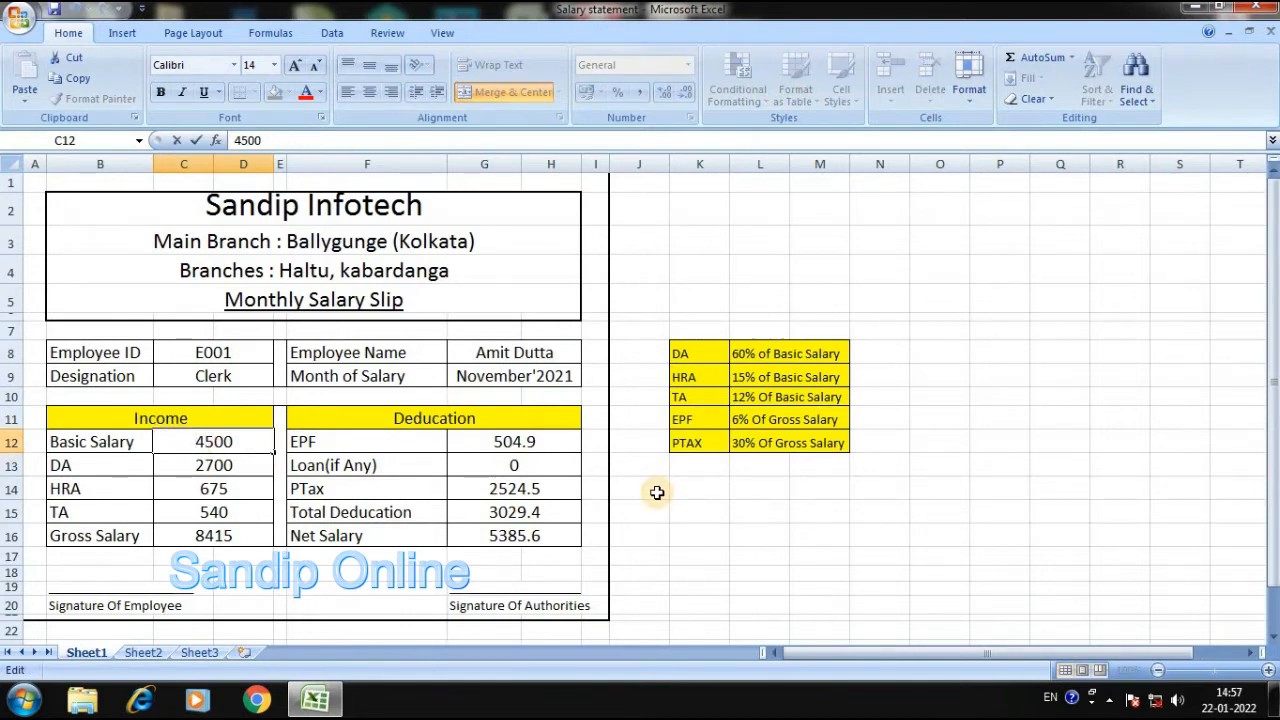
text(1)
key(Return)
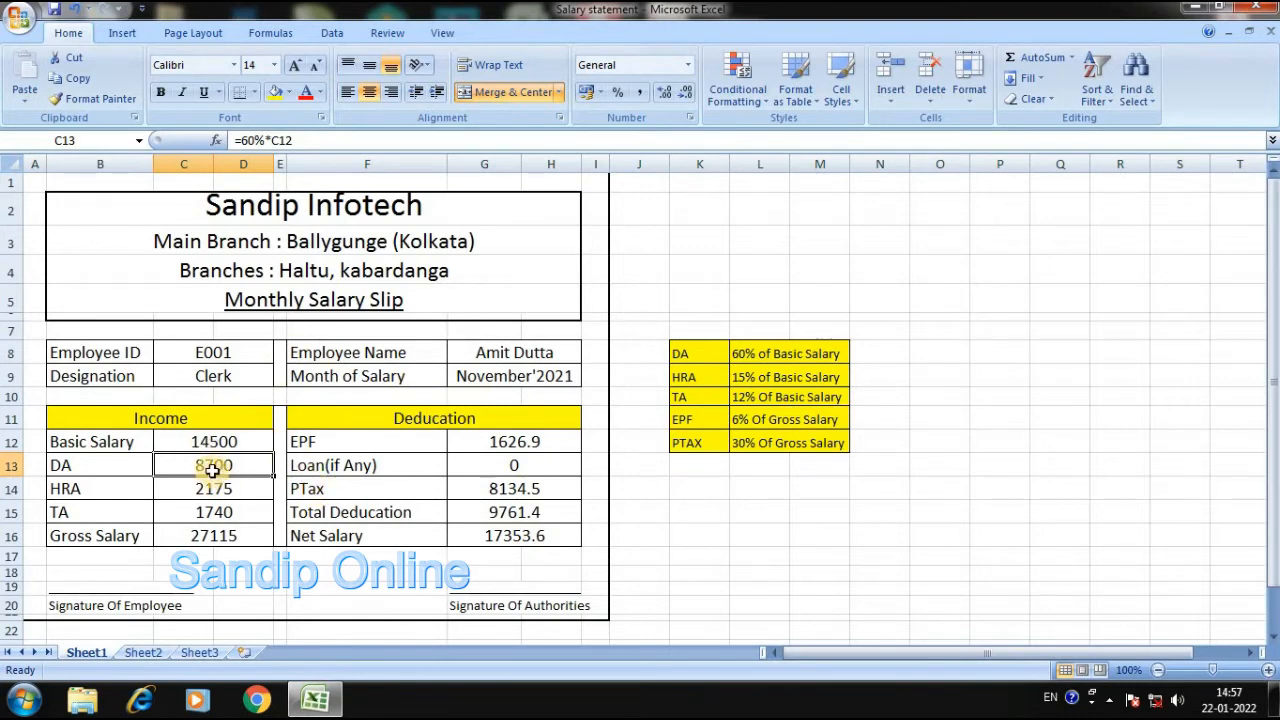
- On the blank salary slip in Sheet2, fill in the employee ID and enter Manager as the designation
click(148, 655)
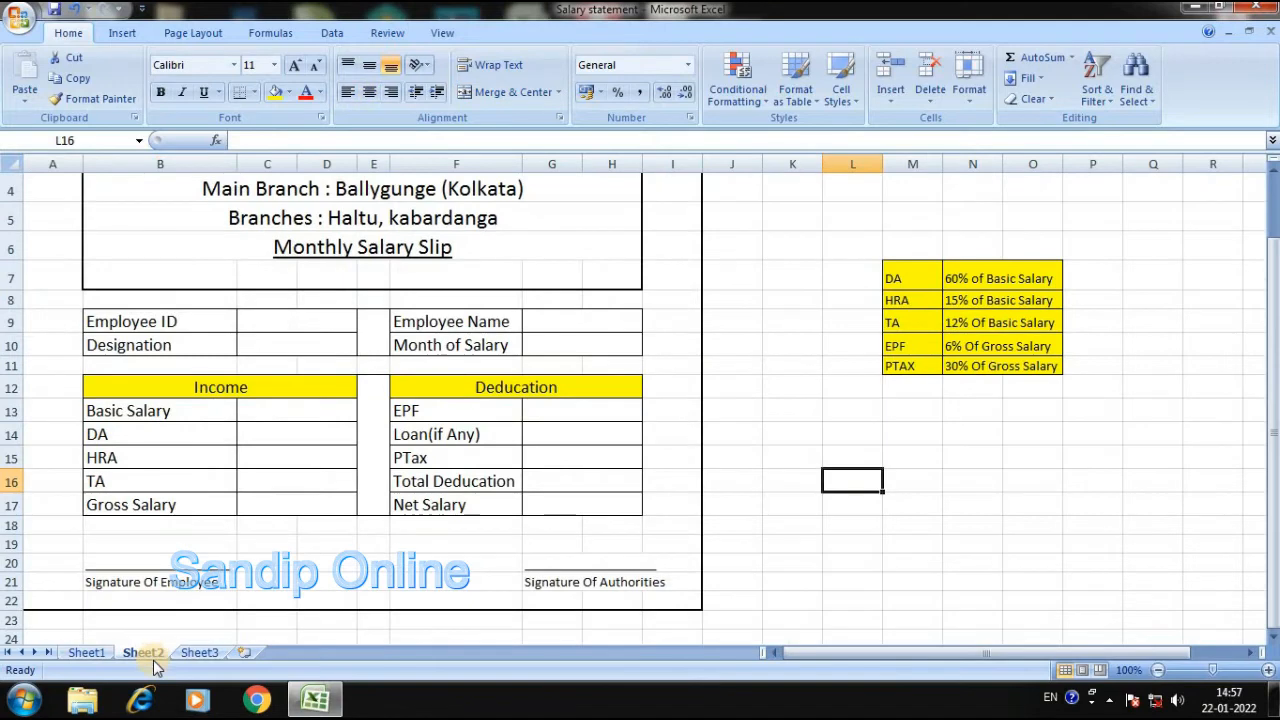
click(770, 345)
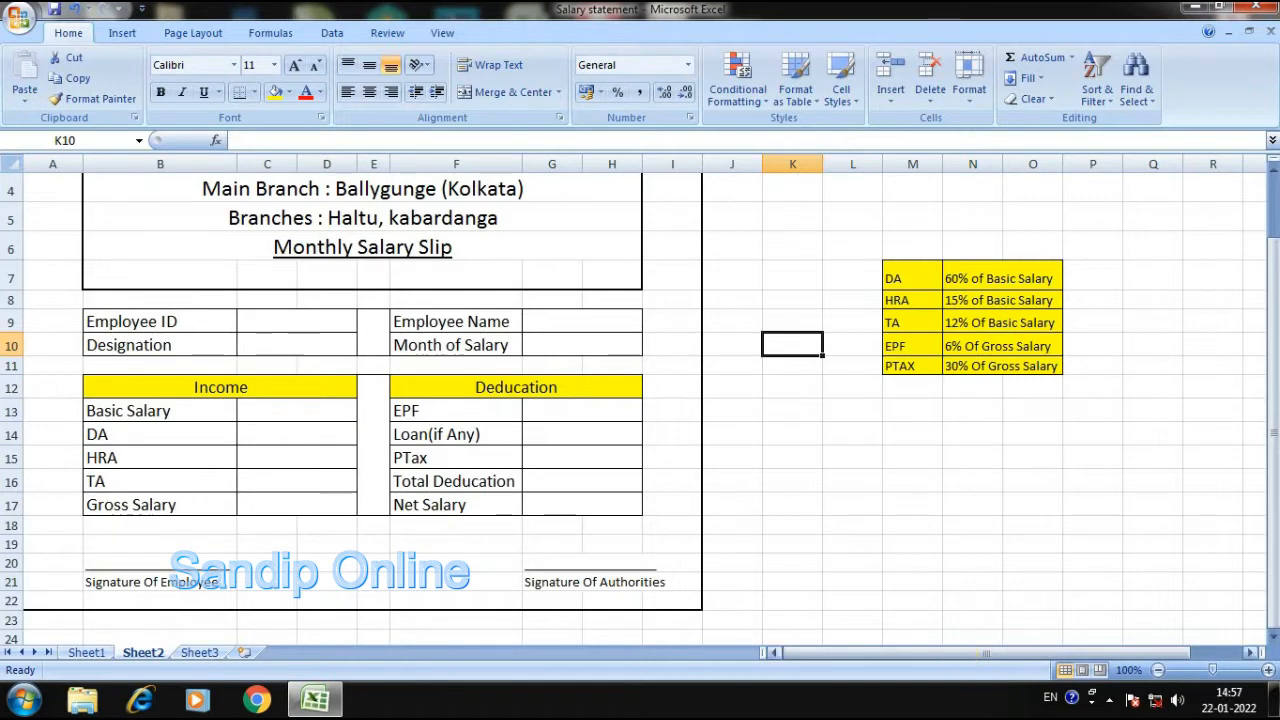
click(1275, 284)
mouse_move(1275, 288)
mouse_down()
mouse_move(1273, 217)
mouse_move(1273, 302)
mouse_up()
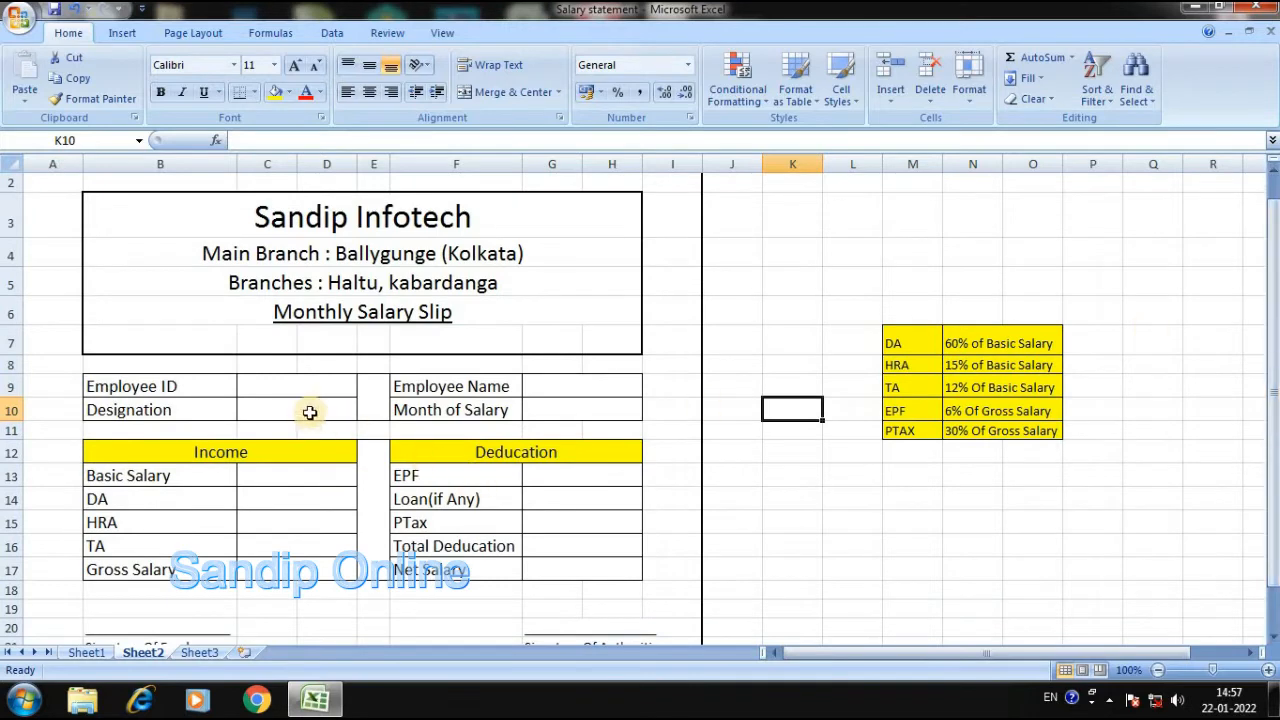
click(284, 386)
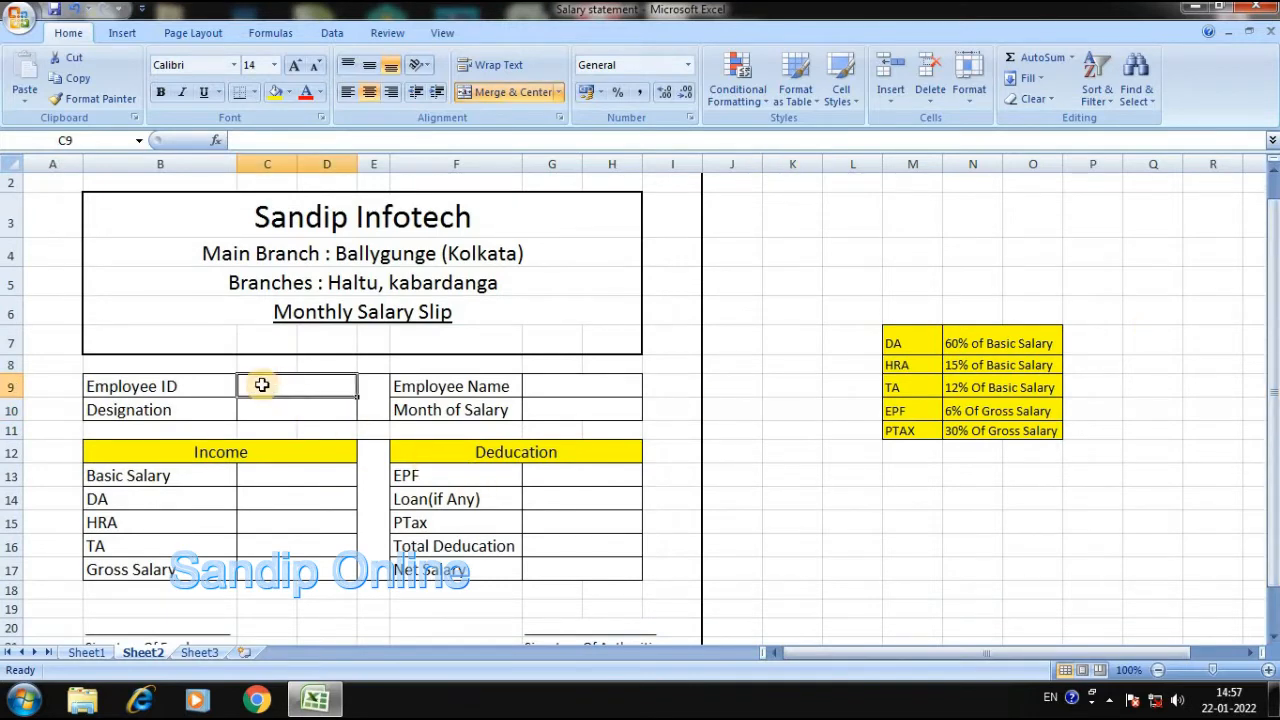
text(E001)
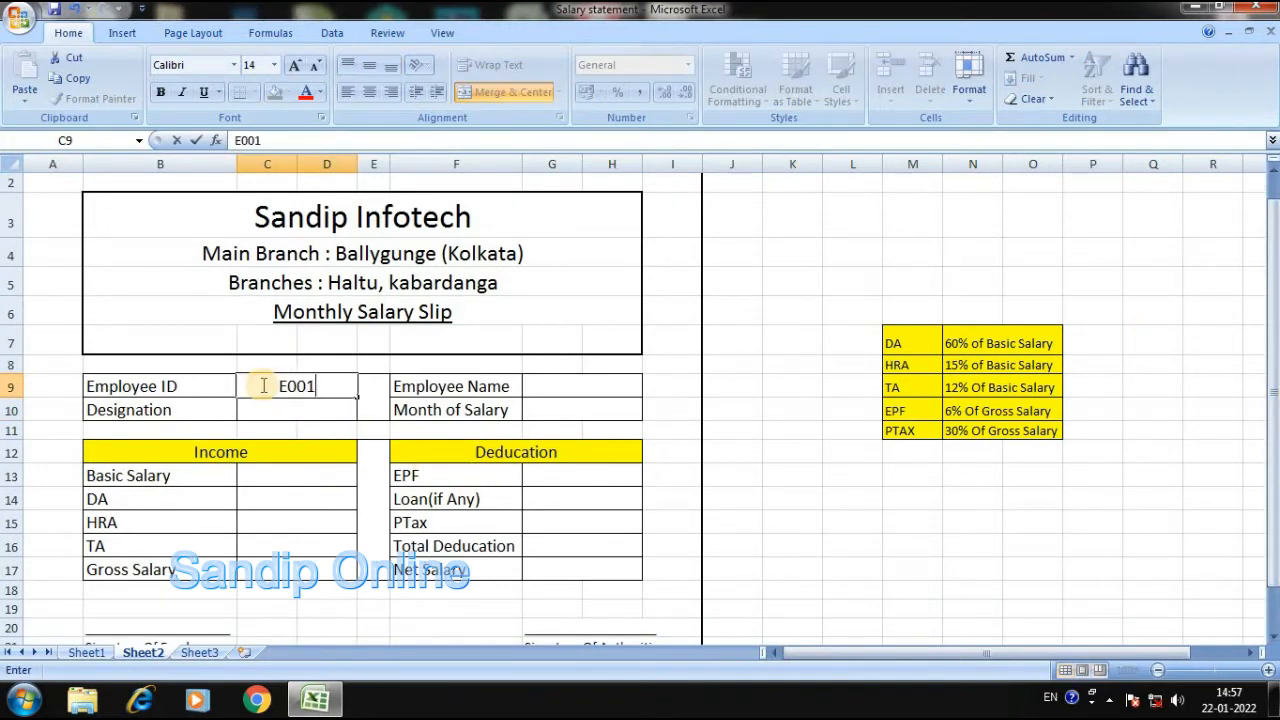
key(Return)
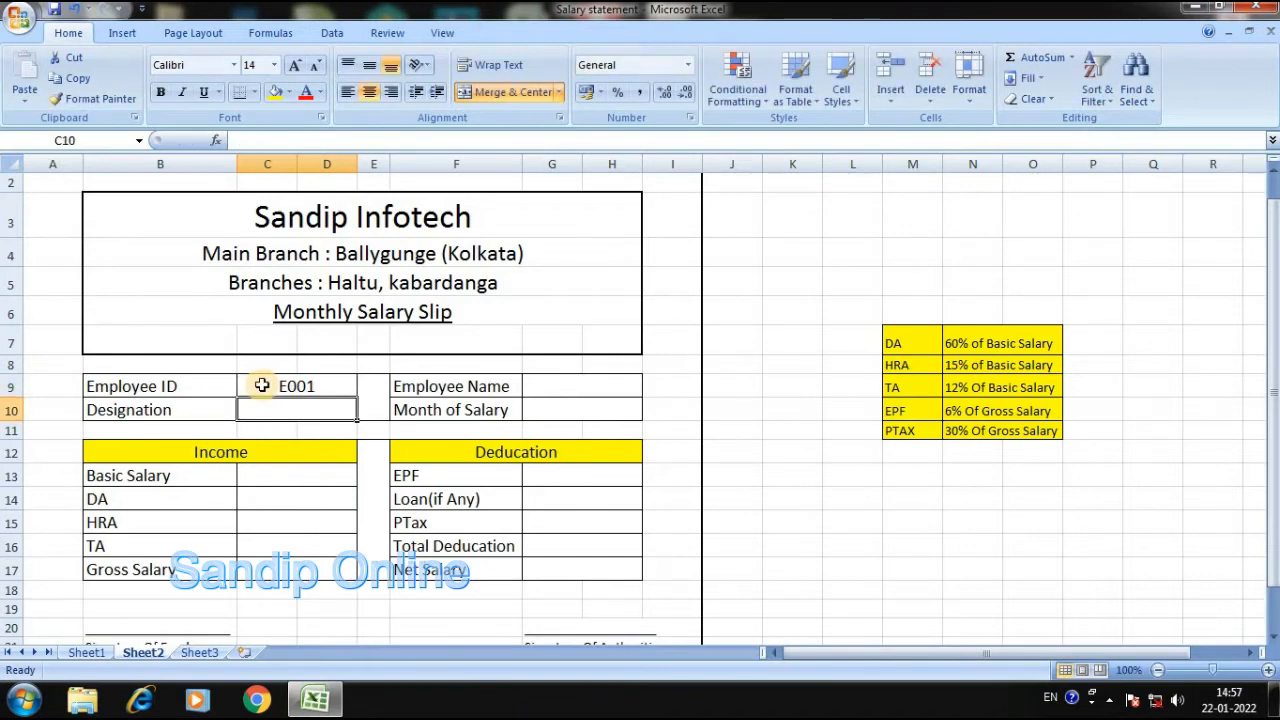
text(Mana)
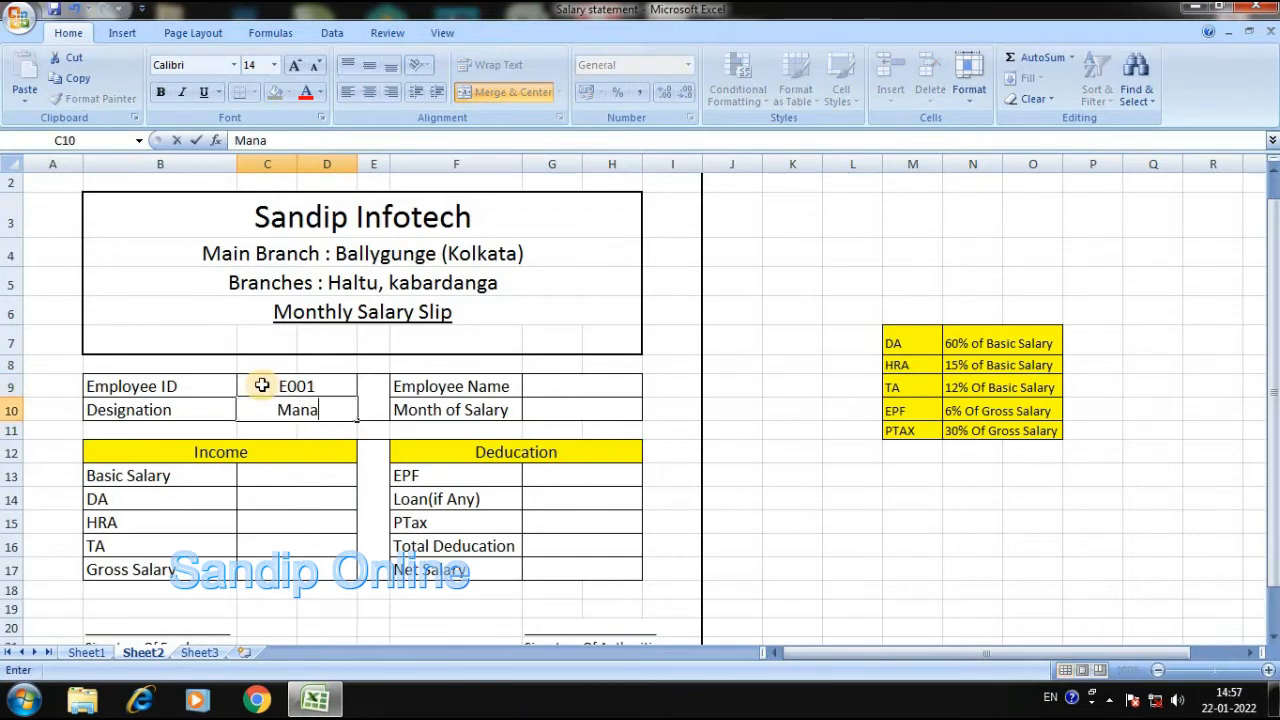
text(ger)
- Fill in the employee's full name on the Sheet2 slip, preceded by the title "Mr."
click(570, 397)
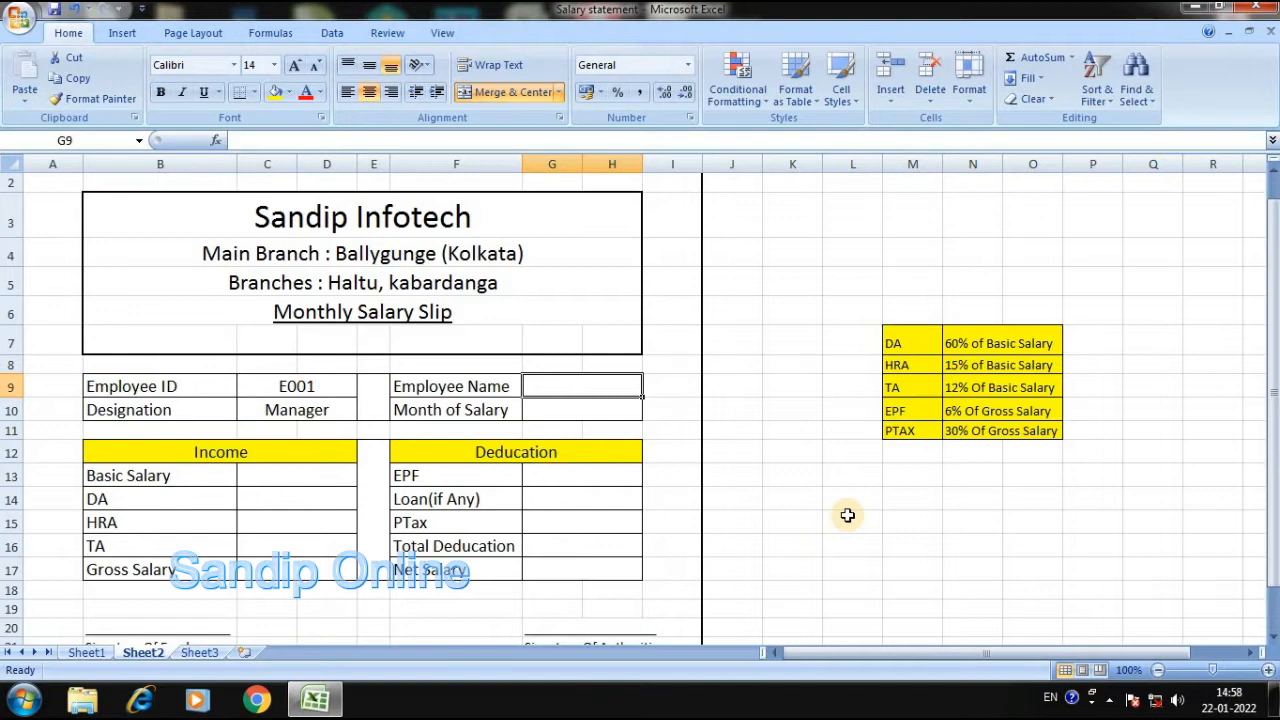
text(Ratan)
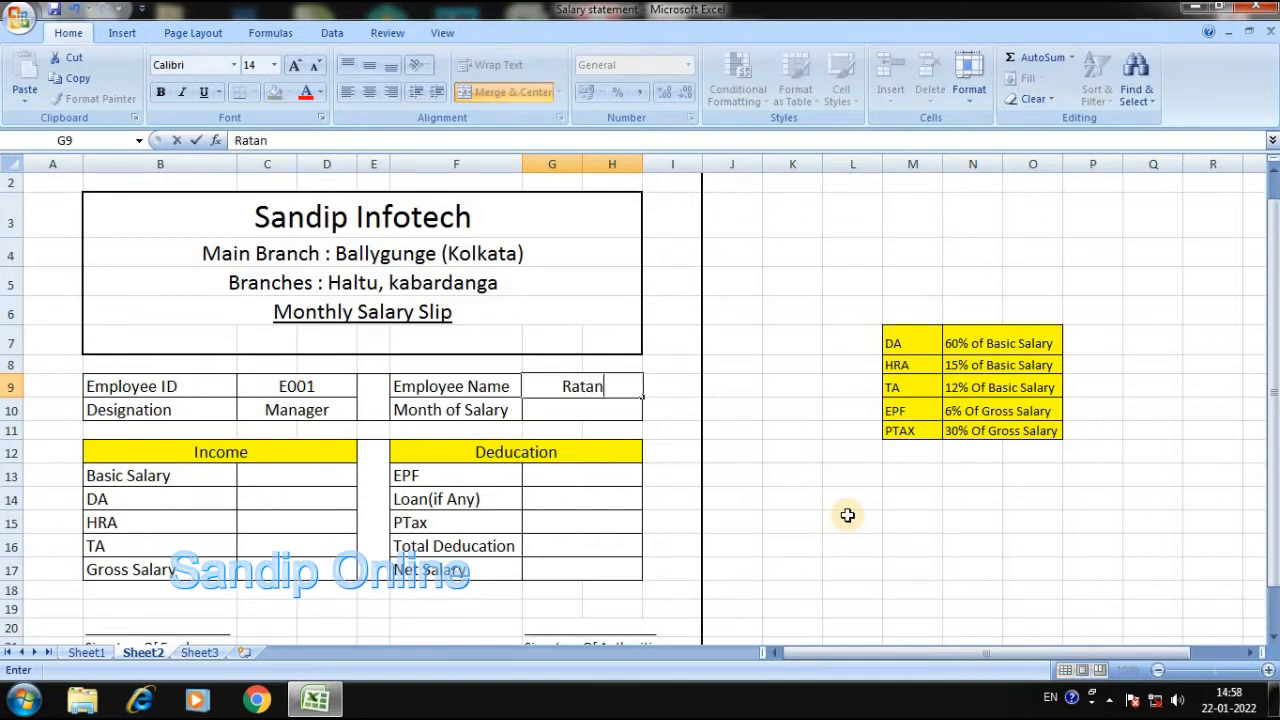
text( Pal)
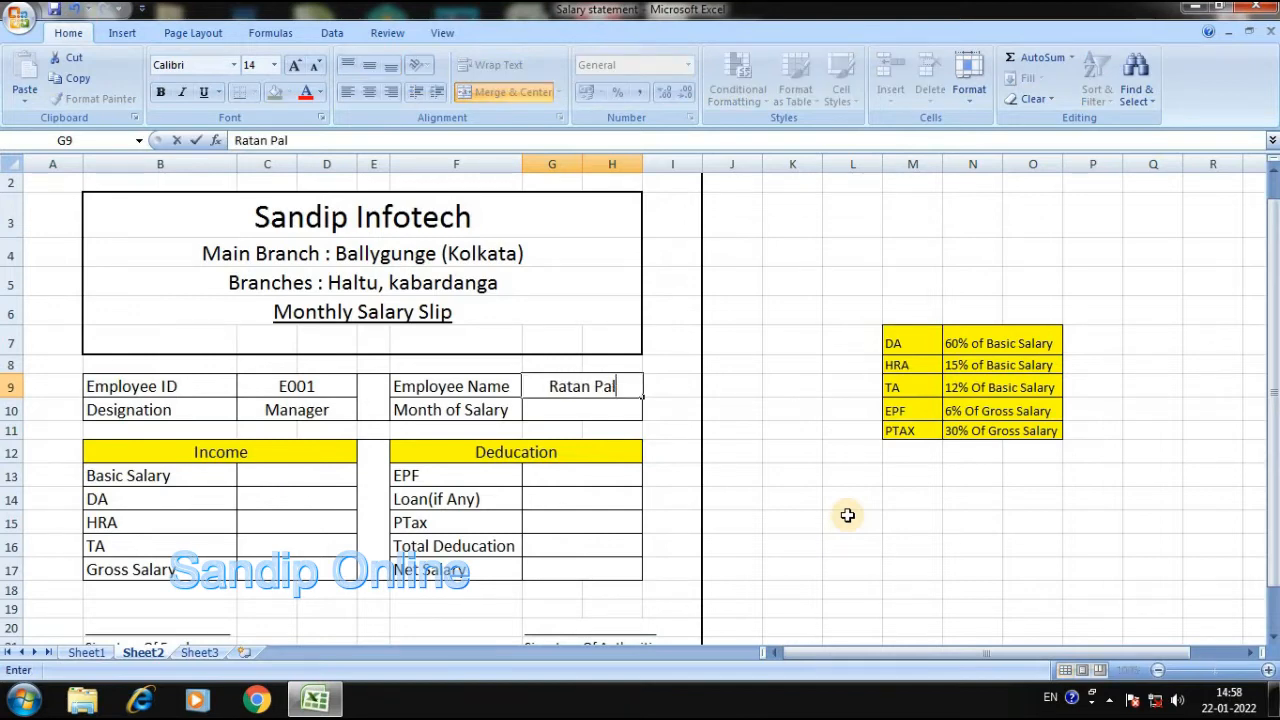
key(Return)
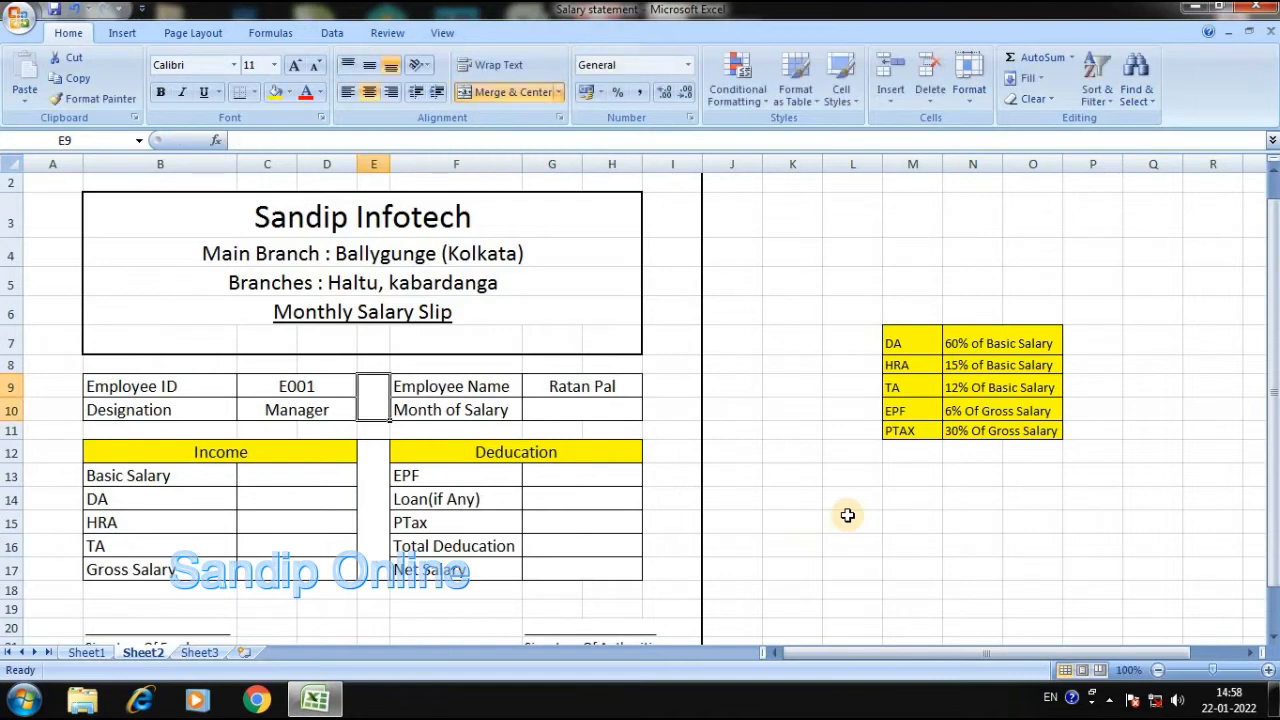
click(546, 390)
double_click(546, 390)
text(Mr)
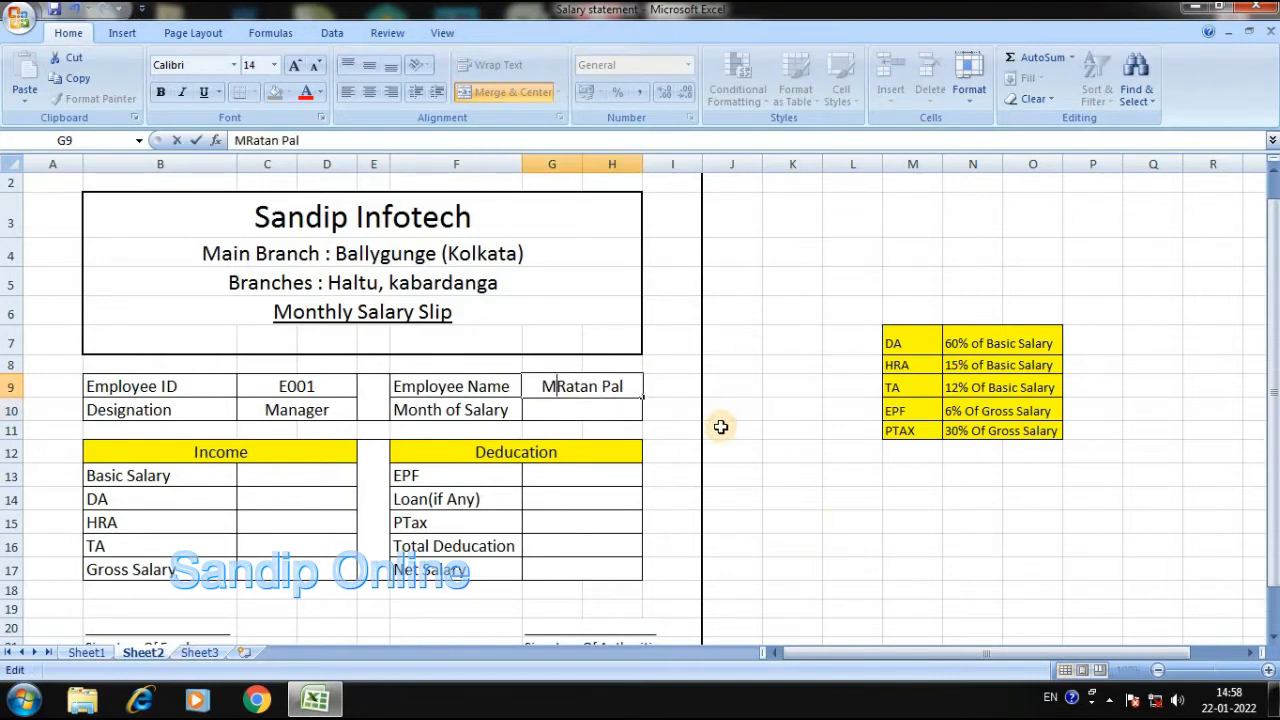
text(.)
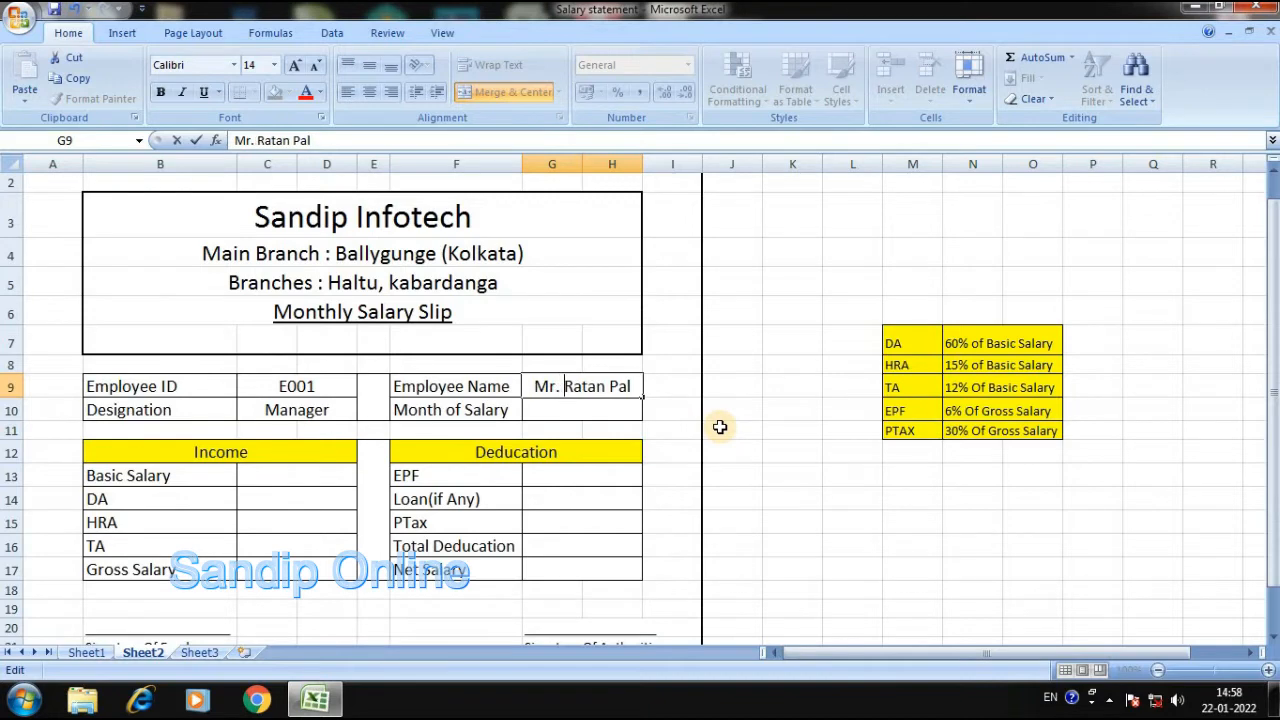
- Enter December'2021 as the Month of Salary
click(571, 411)
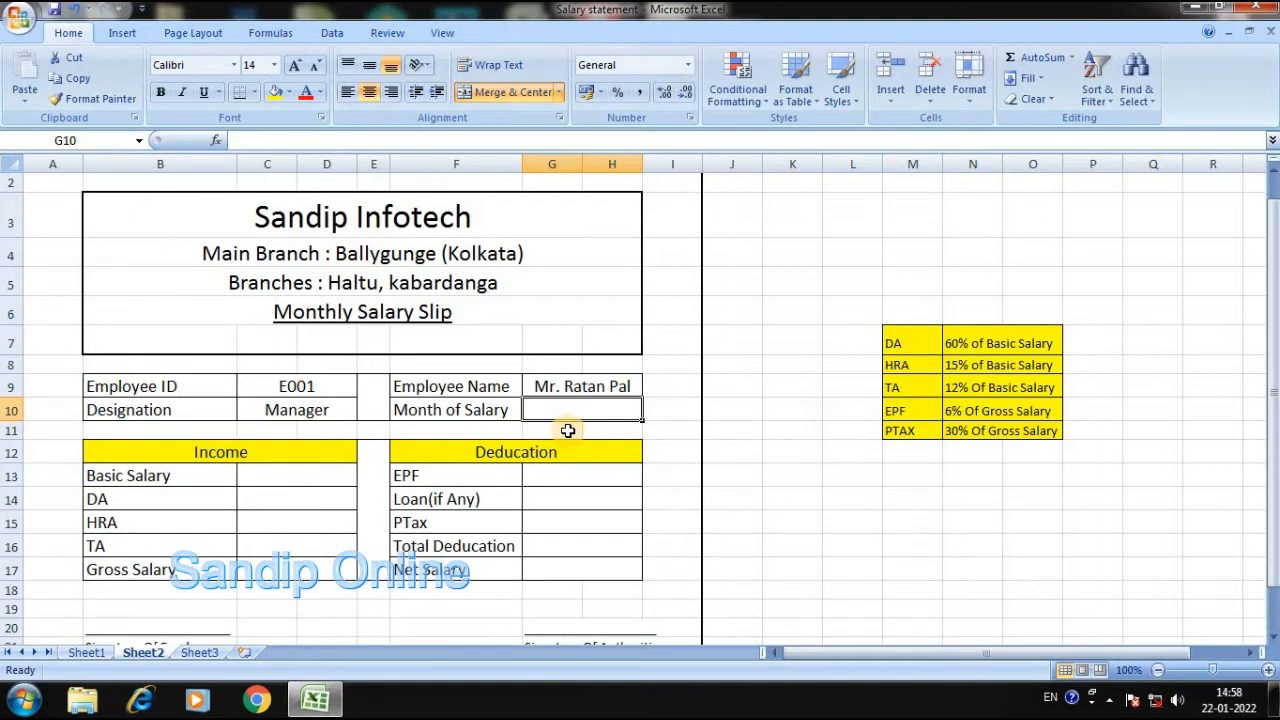
text(Dece)
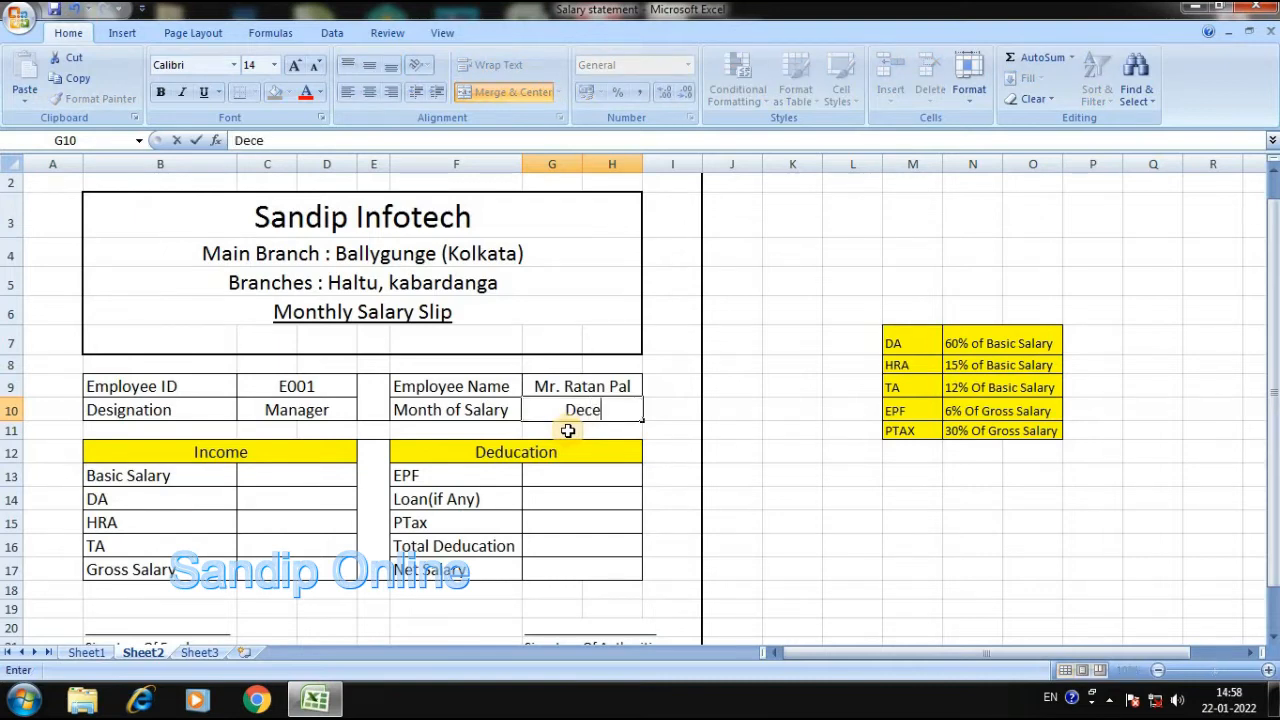
text(mber)
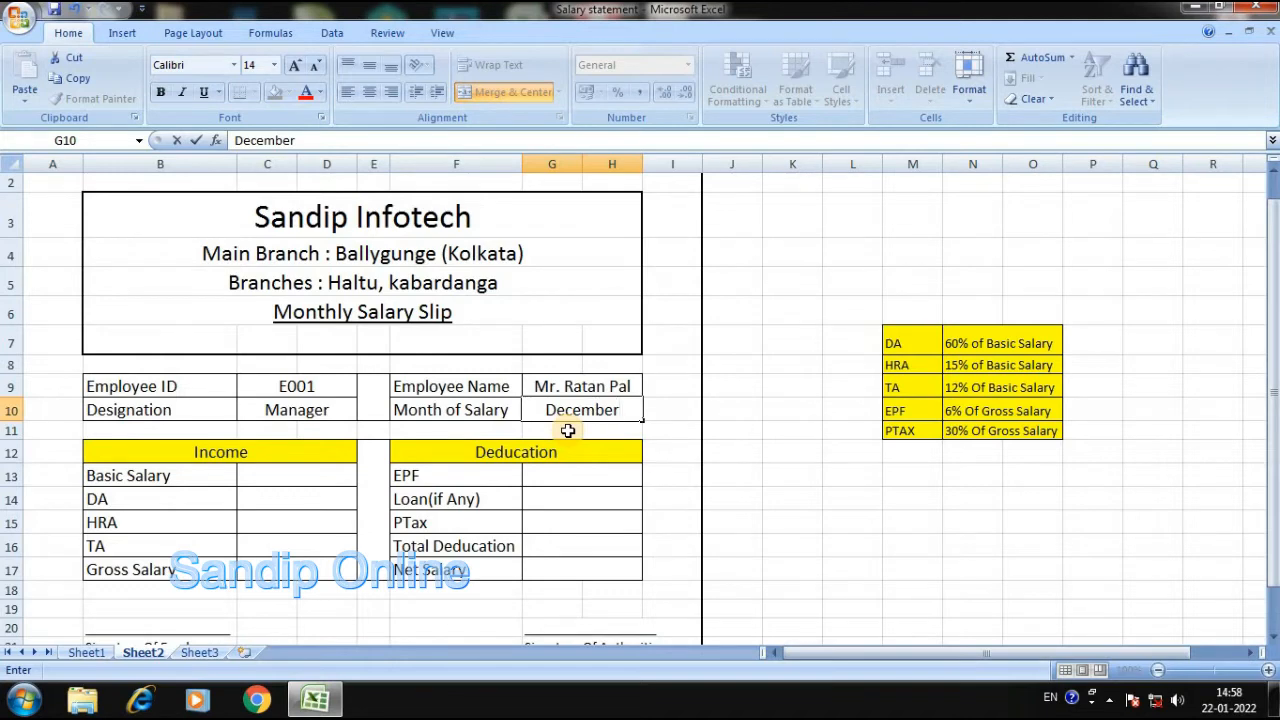
text('2021)
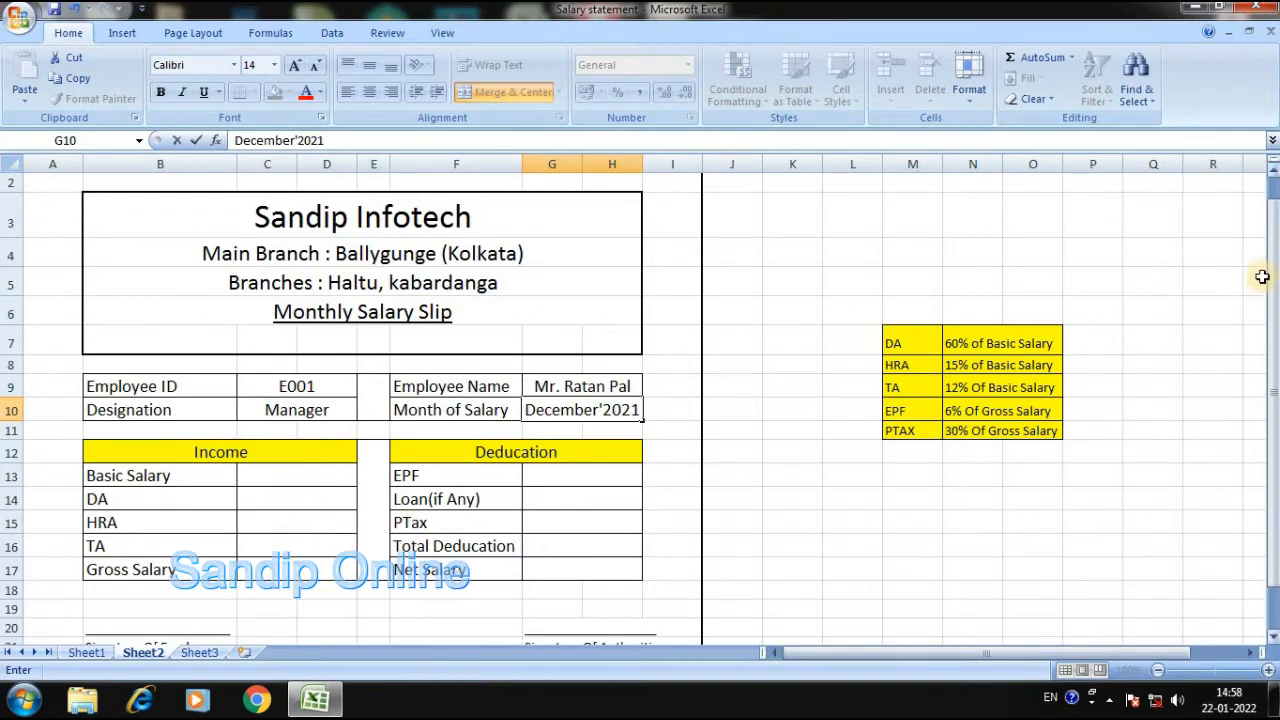
- Enter a Basic Salary of 6000 in the Income section of the Sheet2 slip
drag(1268, 272, 1268, 284)
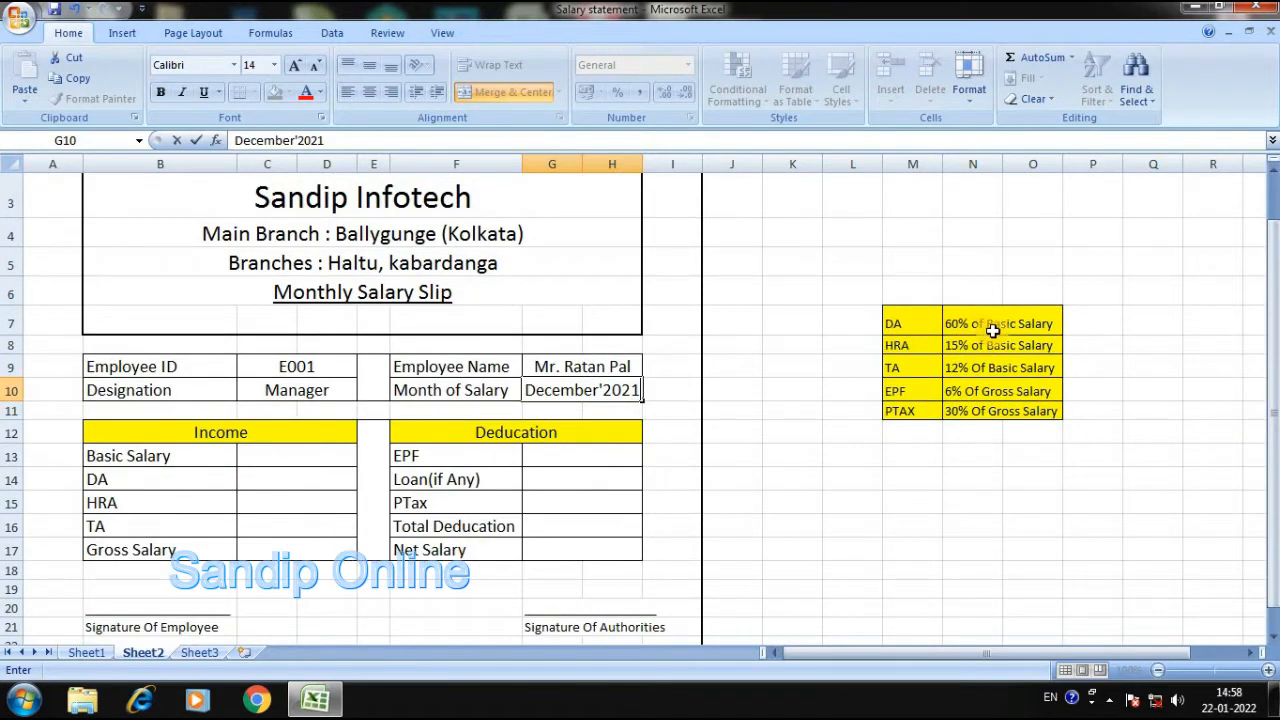
click(290, 460)
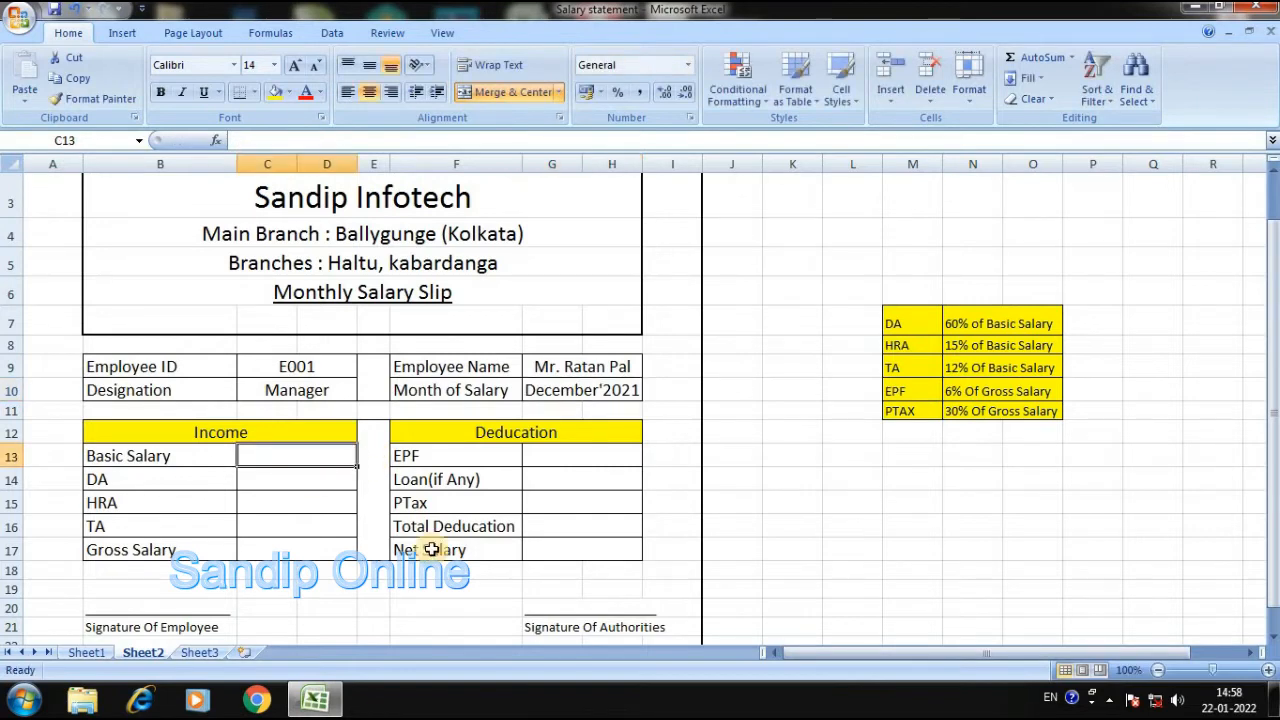
text(6000)
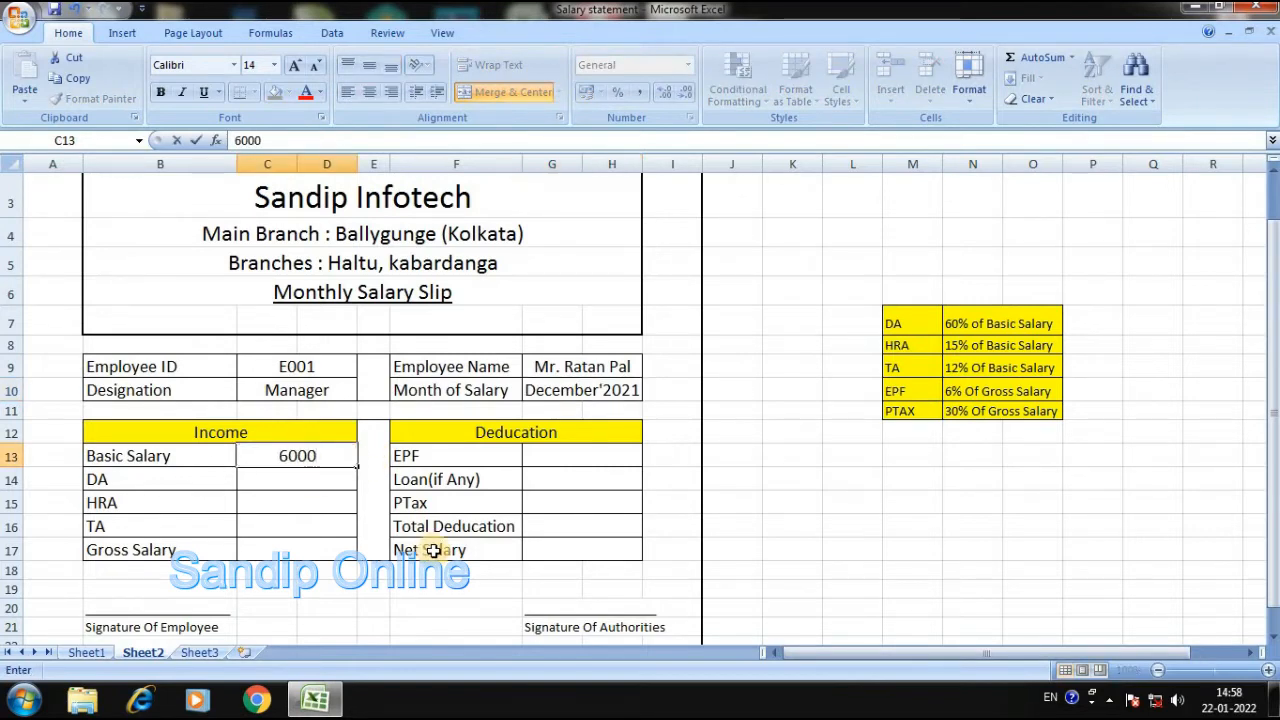
key(Return)
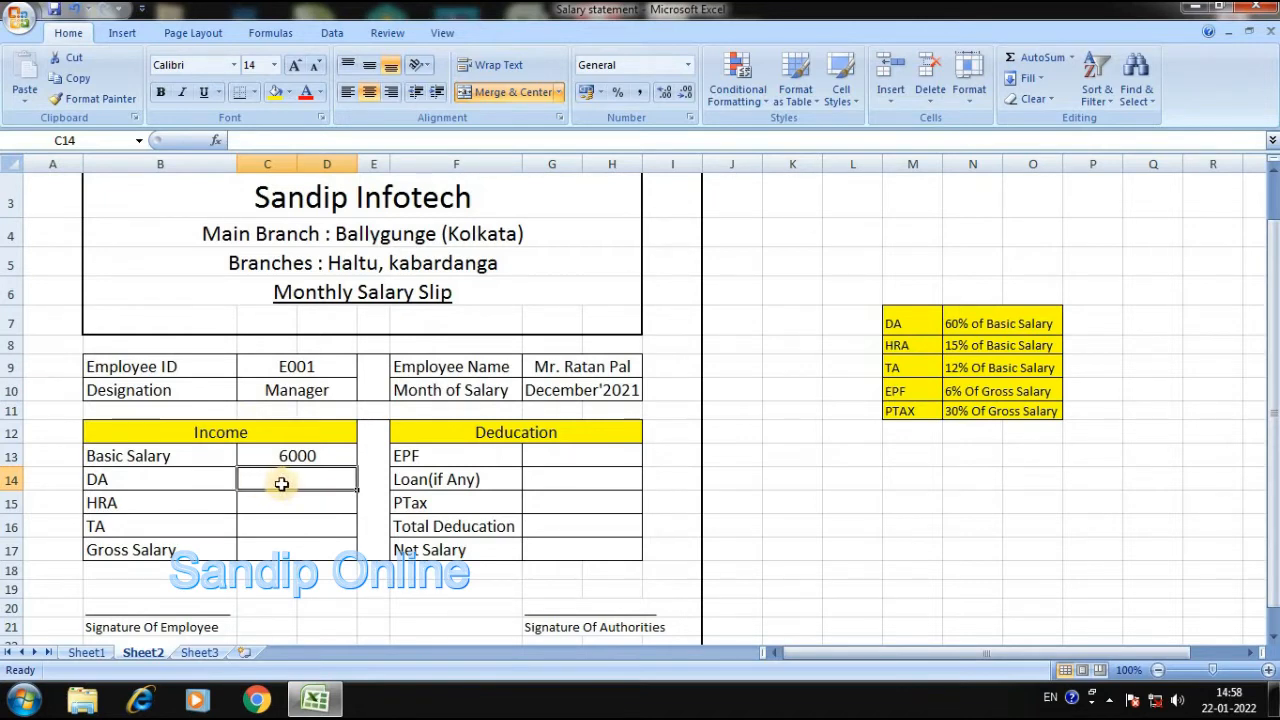
- Calculate DA in C14 as 60% of the Basic Salary with the formula =C13*60%
text(=)
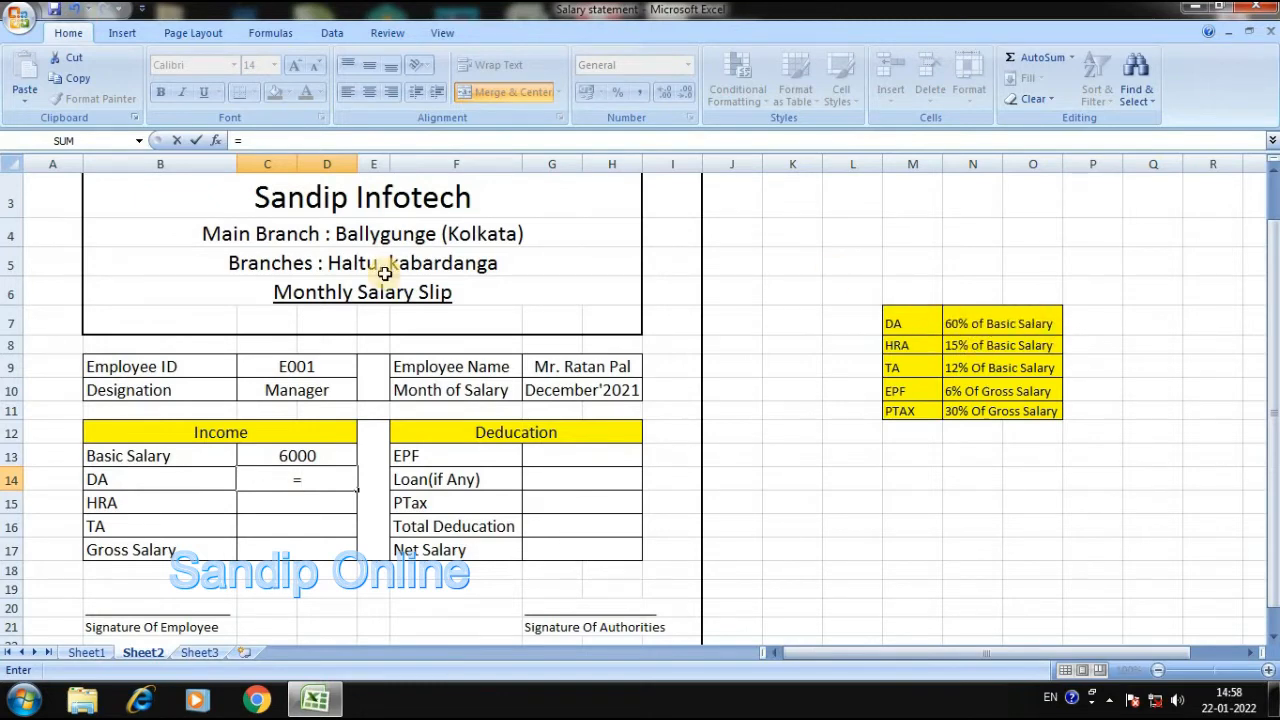
click(322, 455)
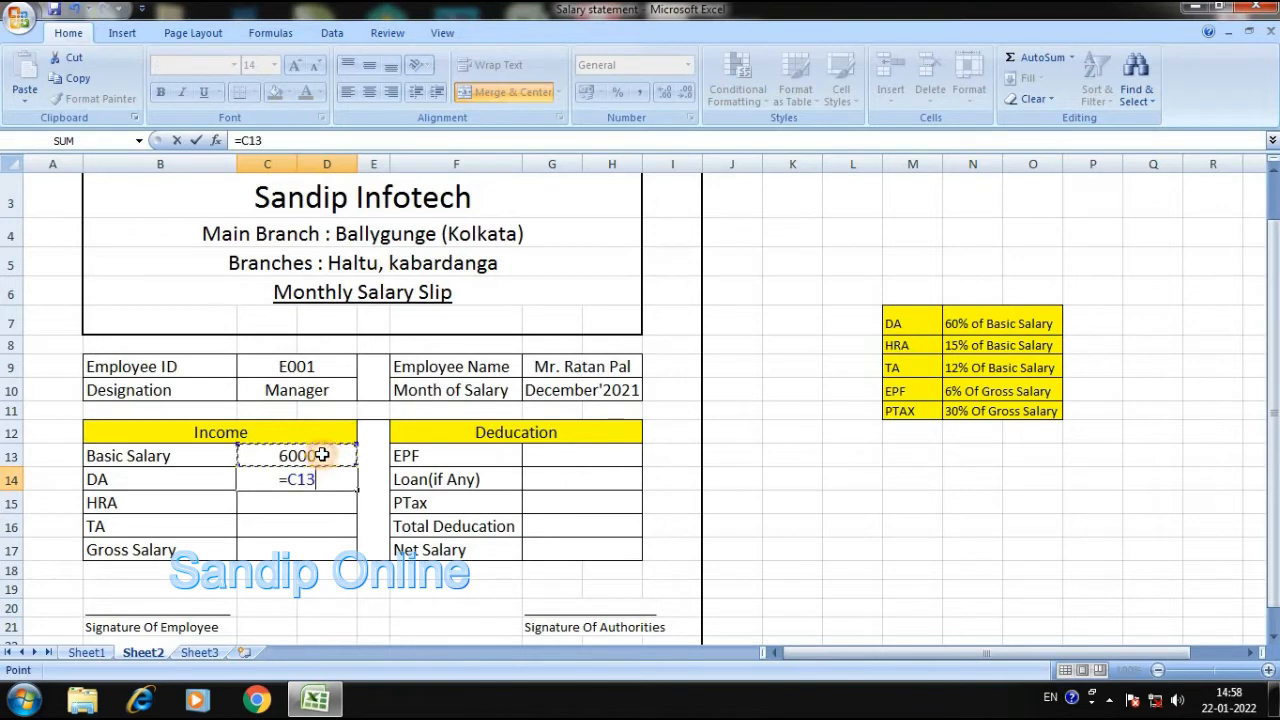
text(*)
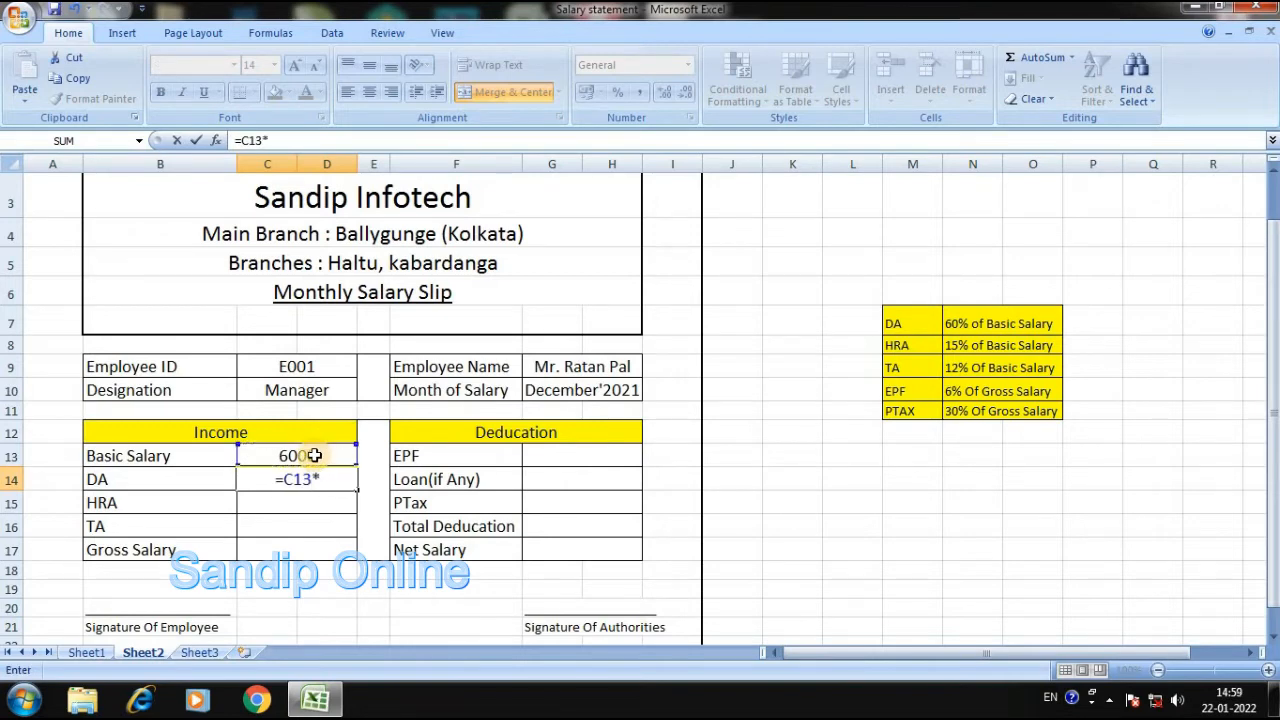
text(60)
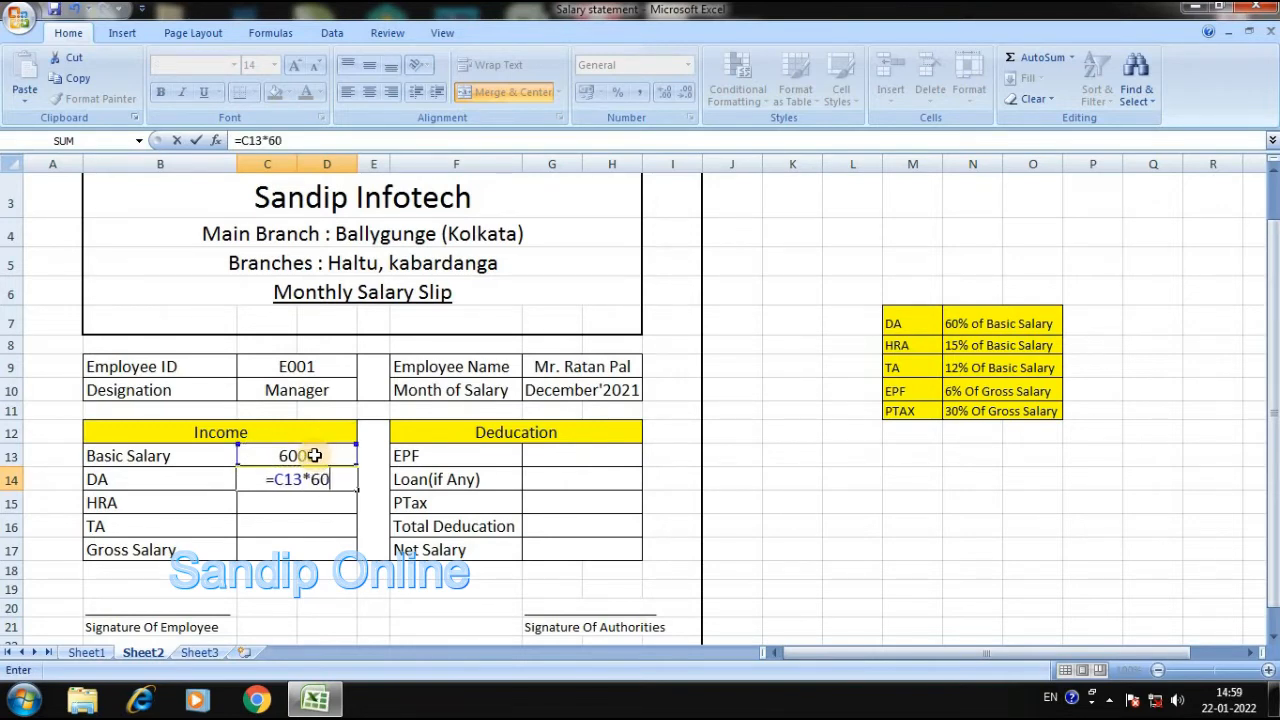
text(%)
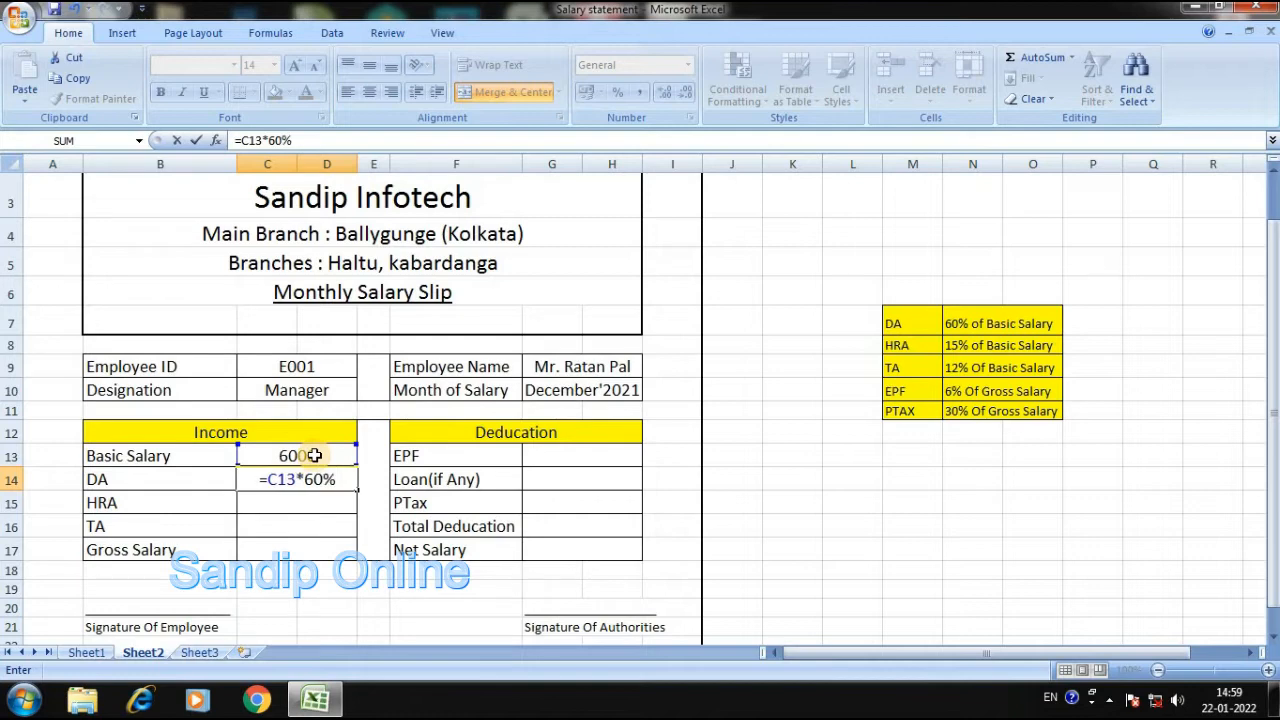
key(Return)
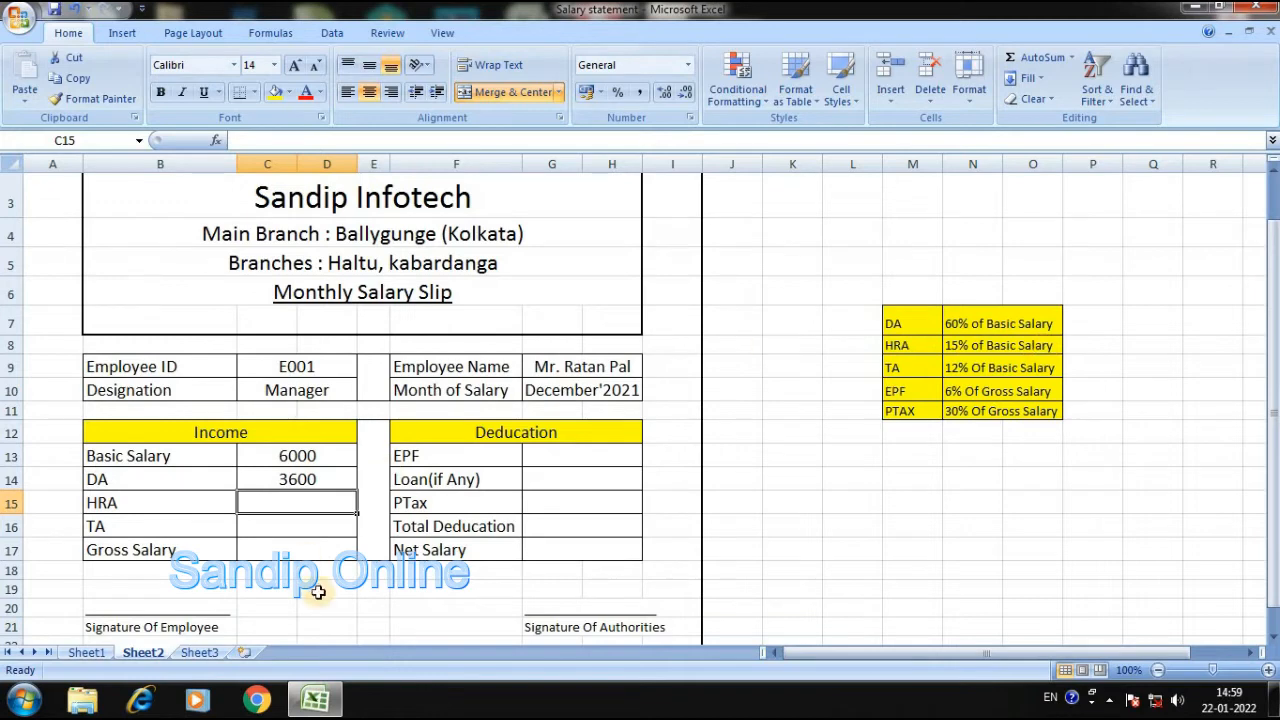
- Calculate HRA in C15 as 15% of the Basic Salary with the formula =C13*15%
text(=)
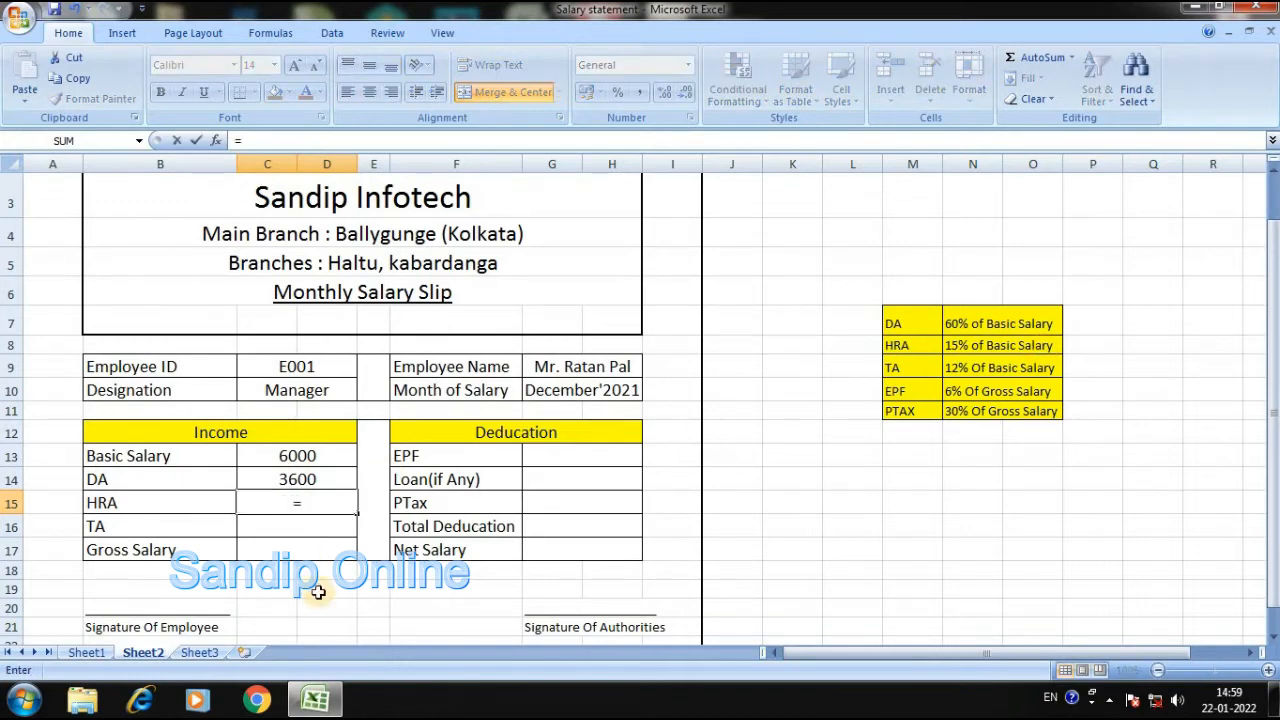
click(301, 459)
text(*15)
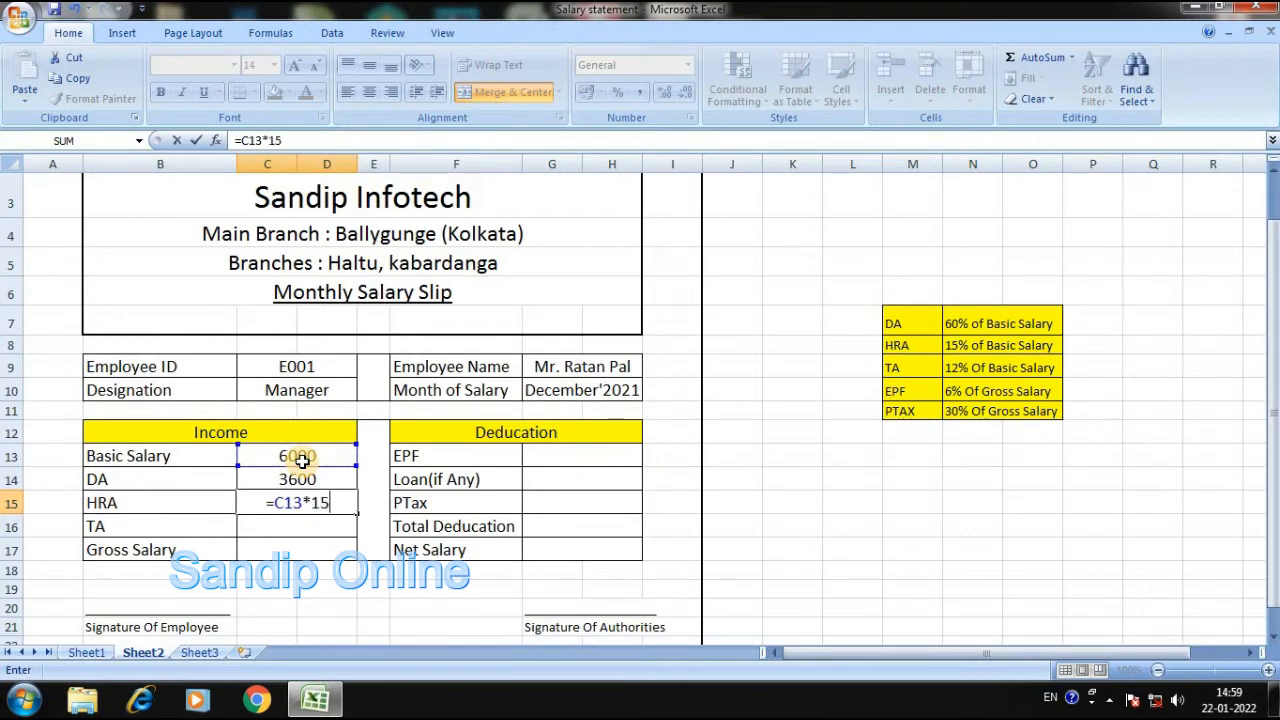
text(%)
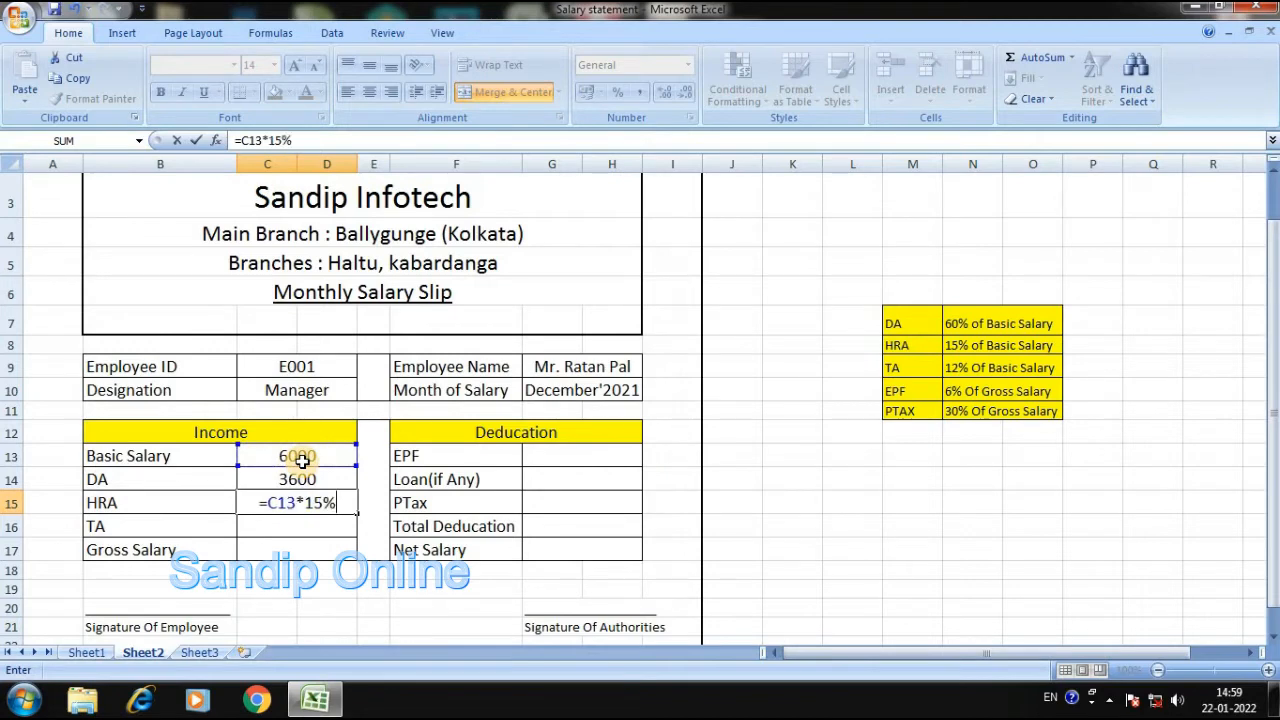
key(Return)
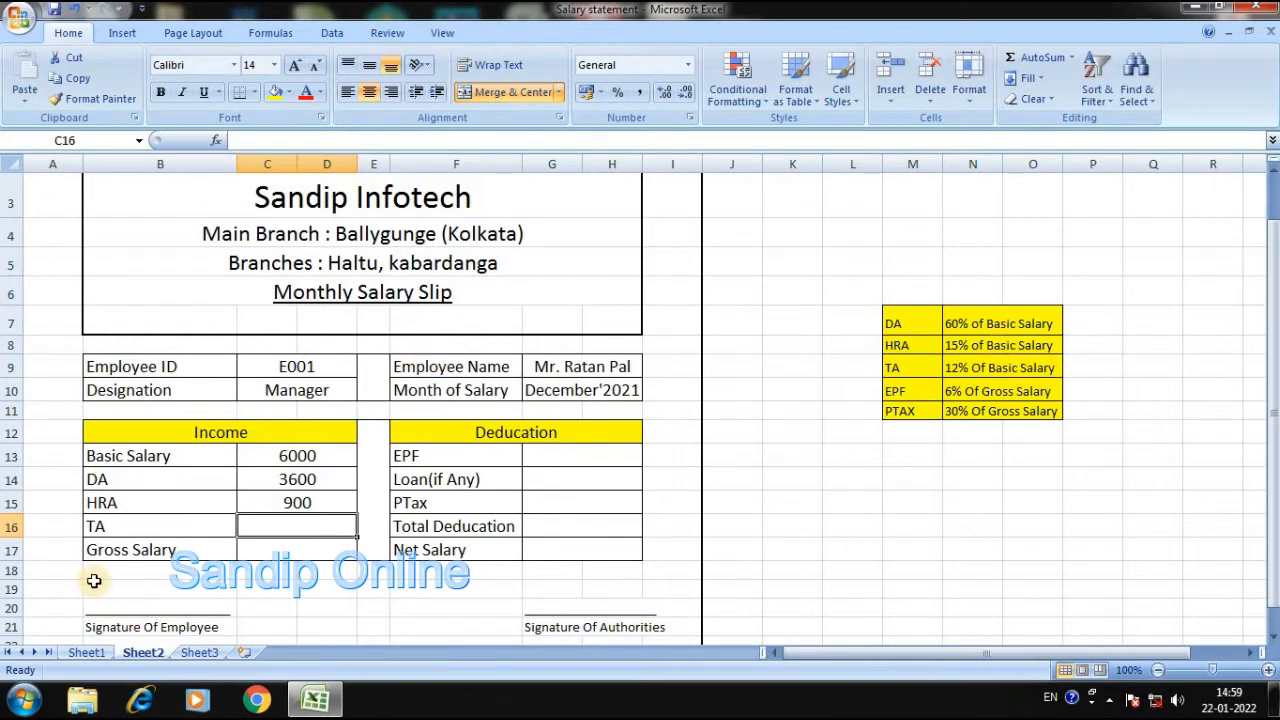
- Calculate TA in C16 as 12% of the Basic Salary with the formula =12%*C13
text(=)
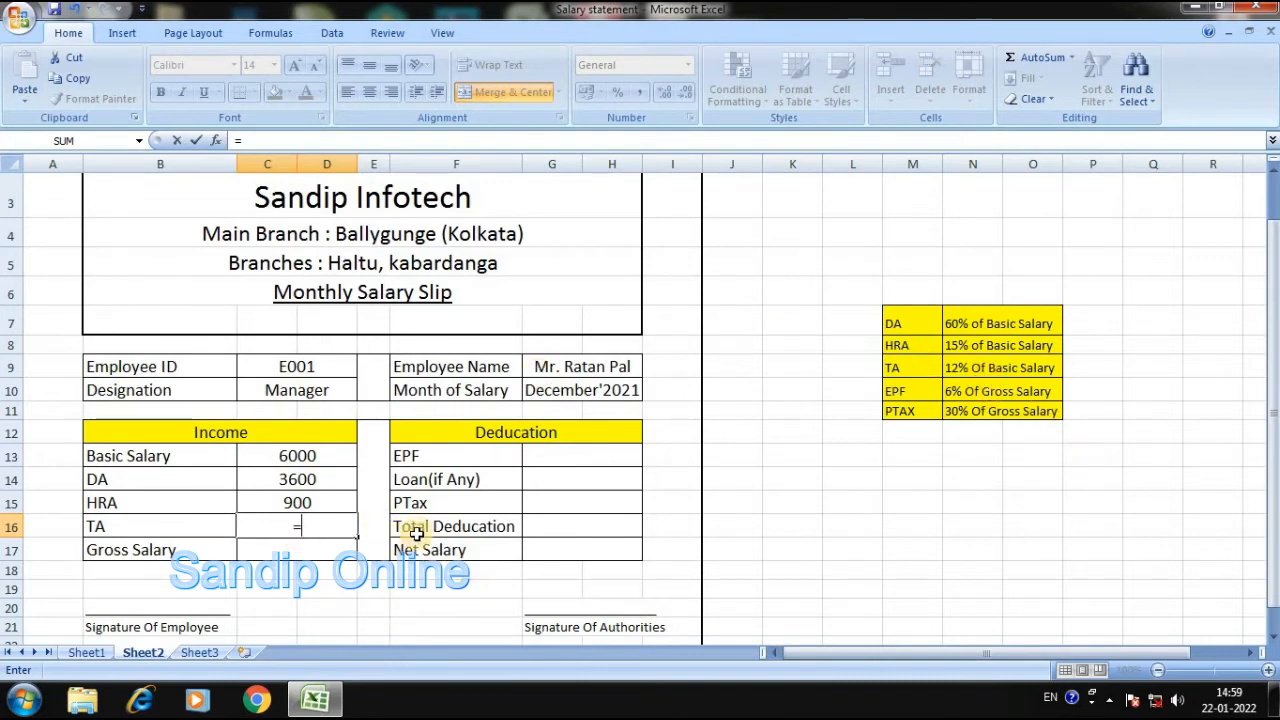
text(12%*)
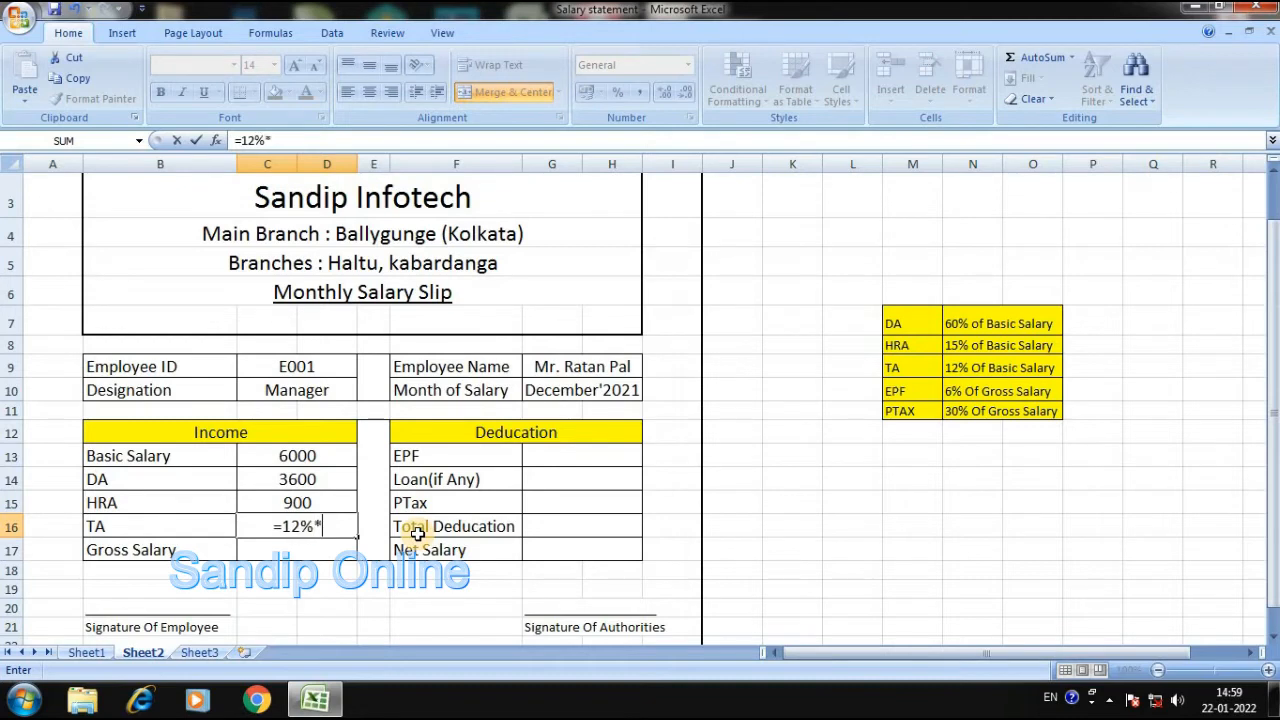
click(335, 460)
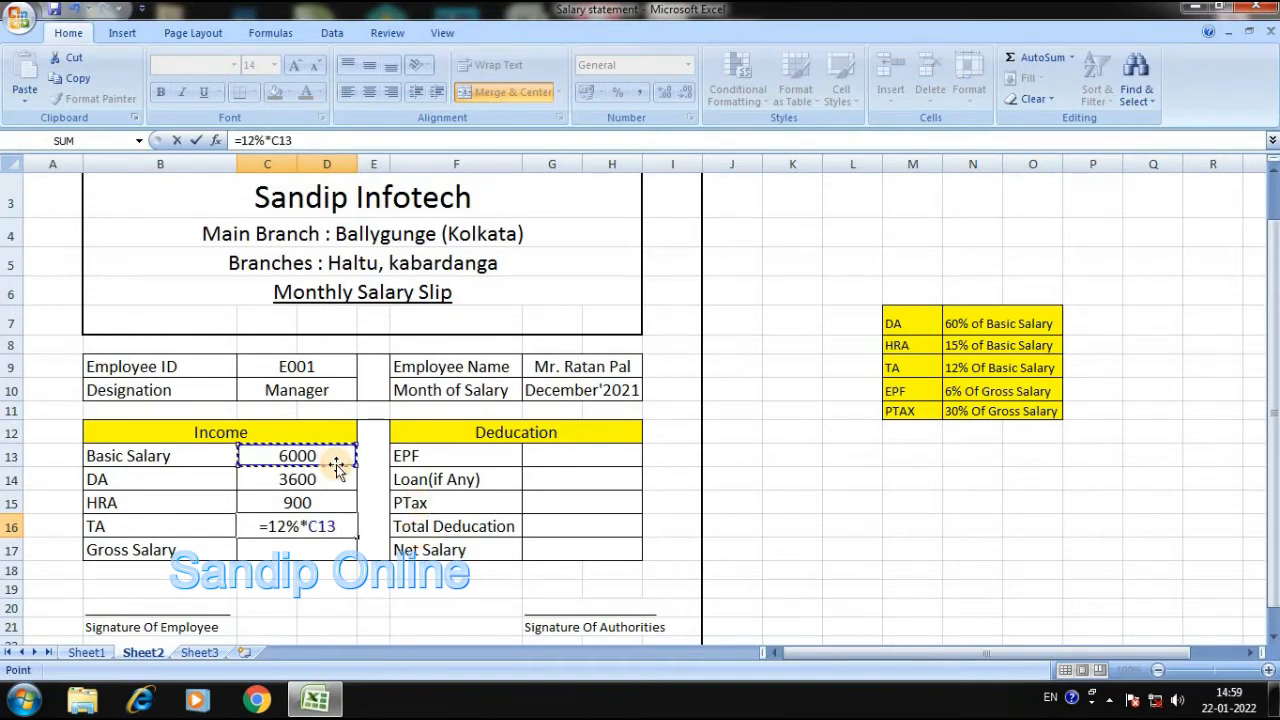
key(Return)
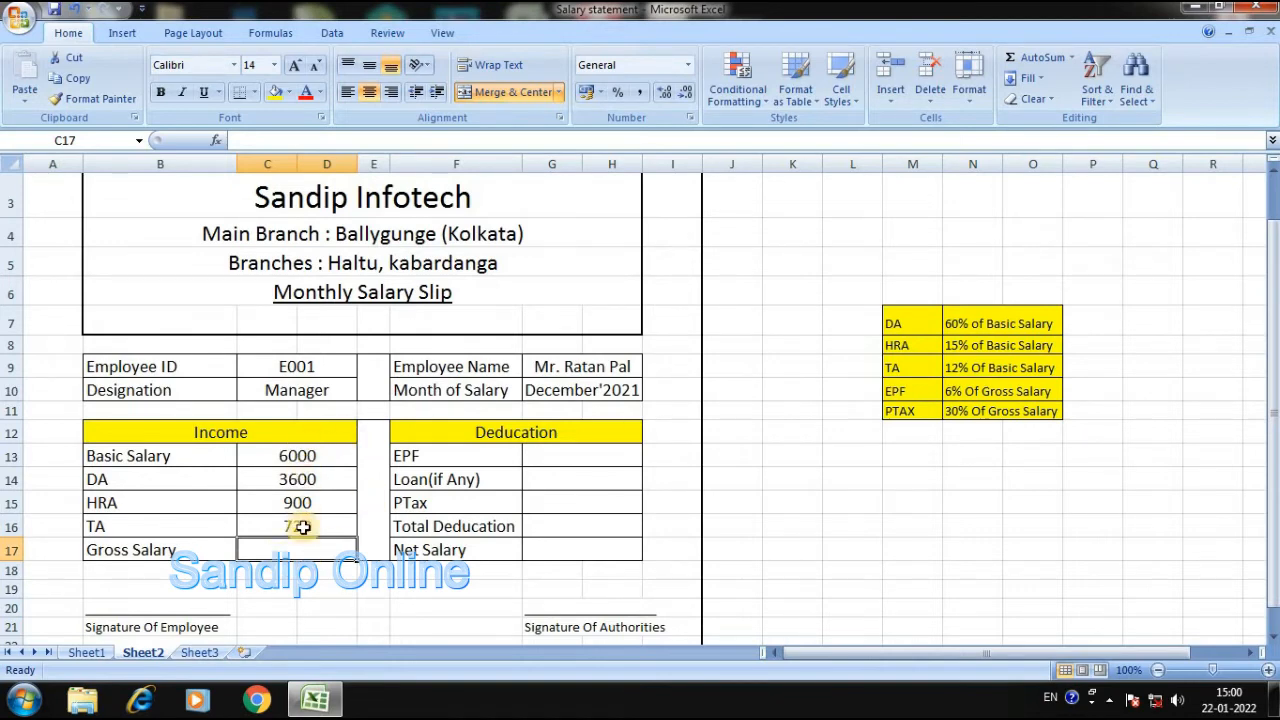
- Total the Basic Salary, DA, HRA and TA into Gross Salary with AutoSum and clear the result from C17
click(312, 455)
double_click(305, 455)
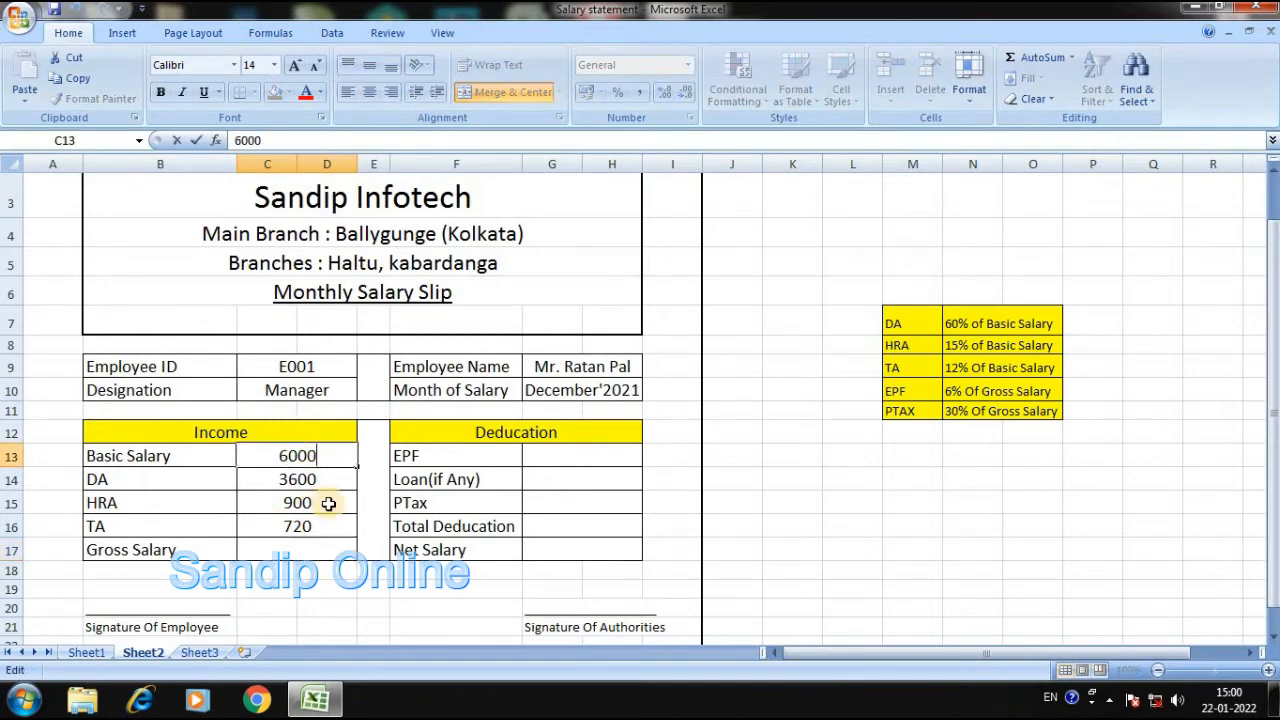
drag(310, 455, 318, 550)
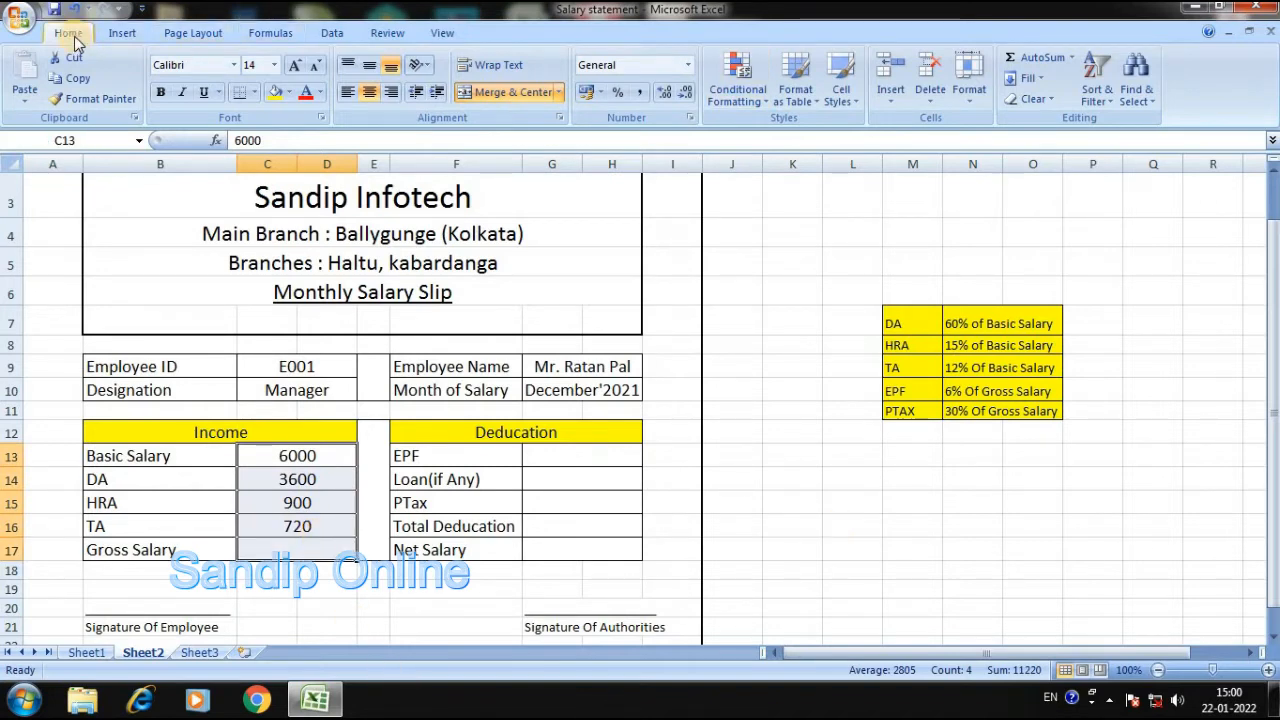
click(1033, 62)
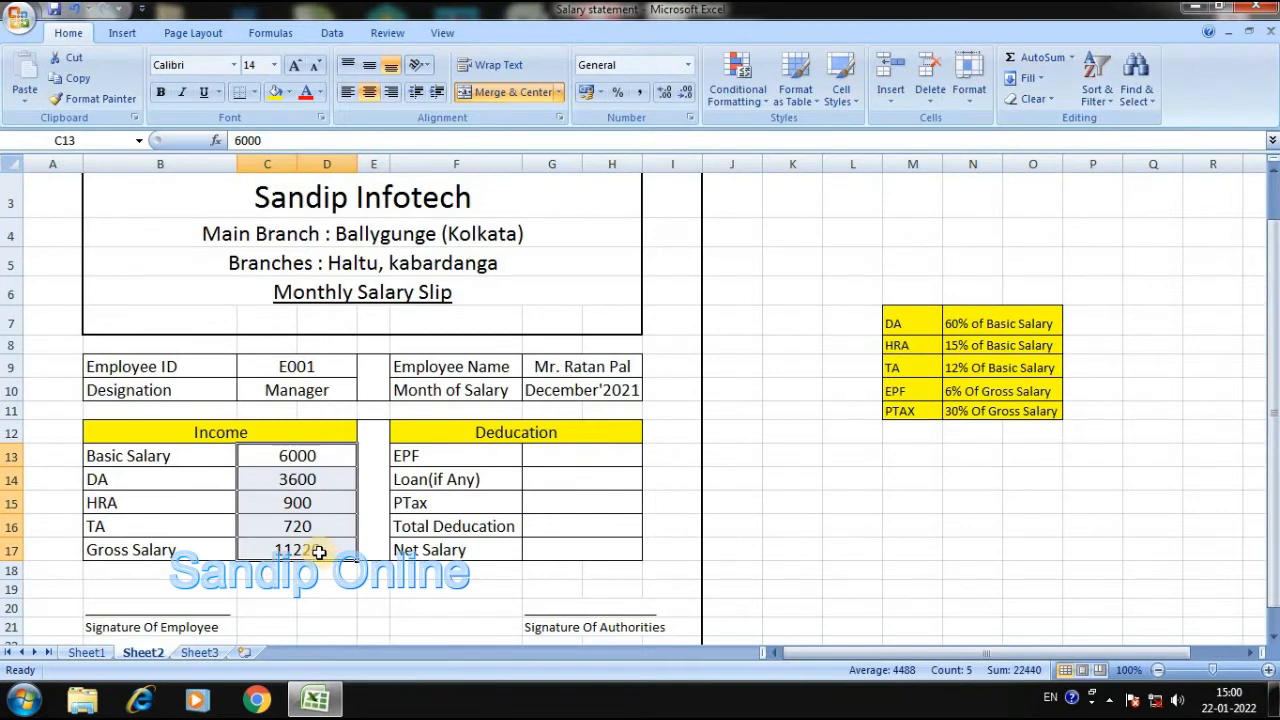
click(322, 588)
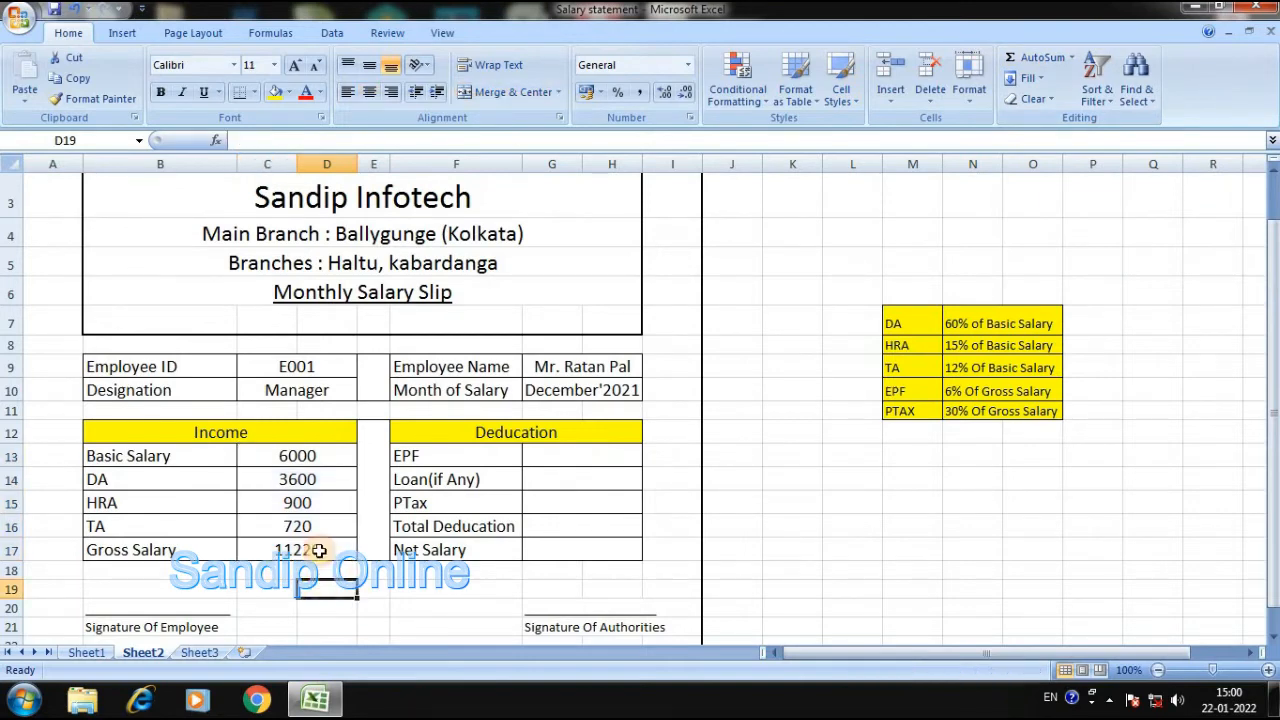
click(305, 550)
key(Delete)
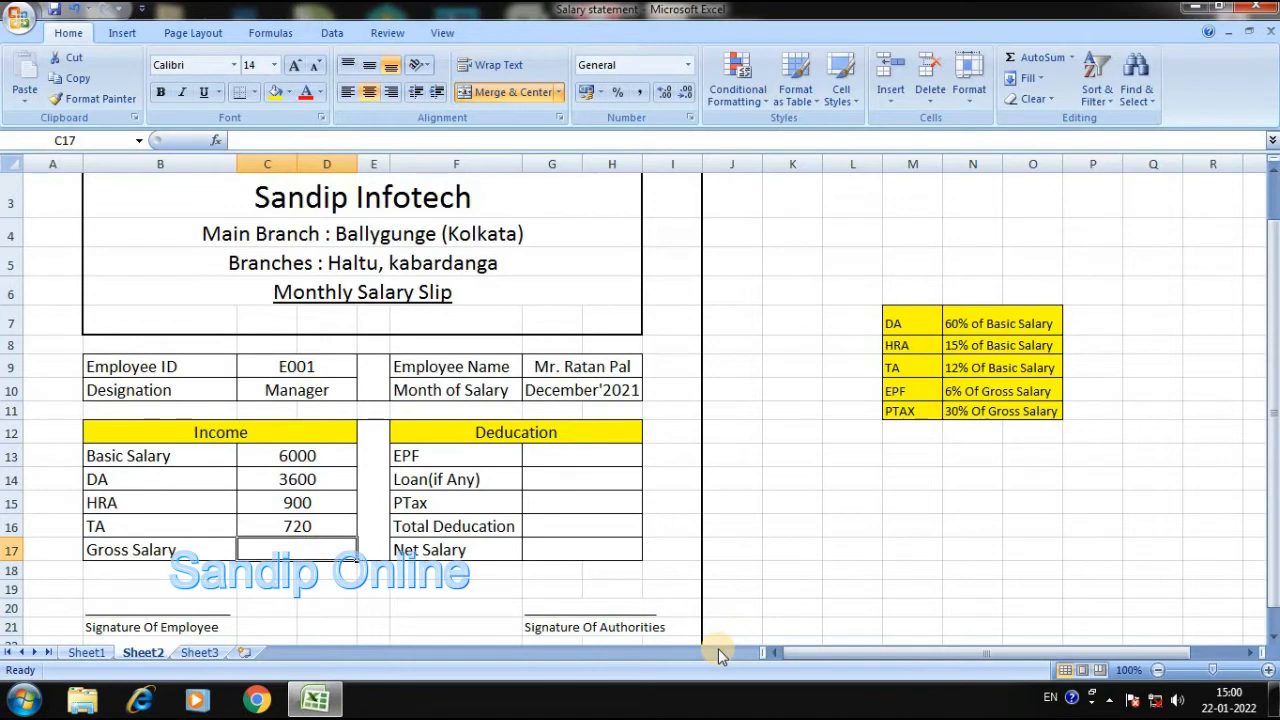
- Calculate Gross Salary in C17 by adding the four income items with the formula =C13+C14+C15+C16
text(=)
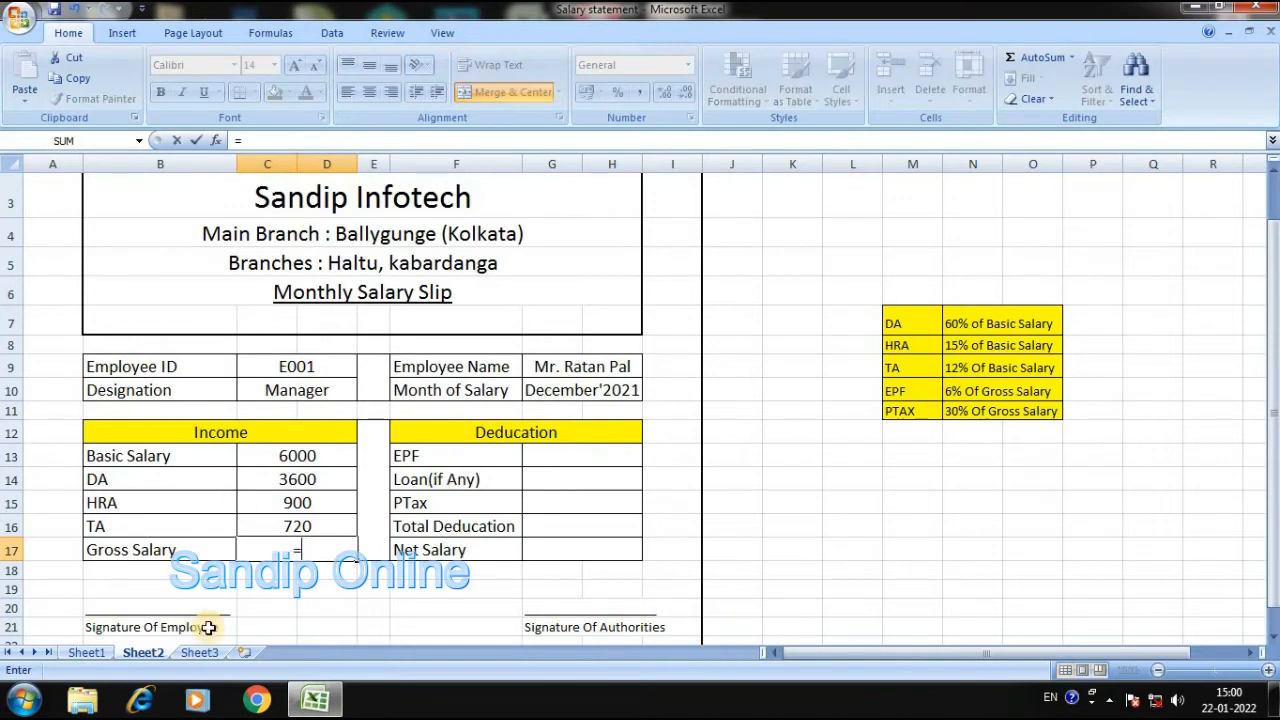
click(297, 457)
text(+)
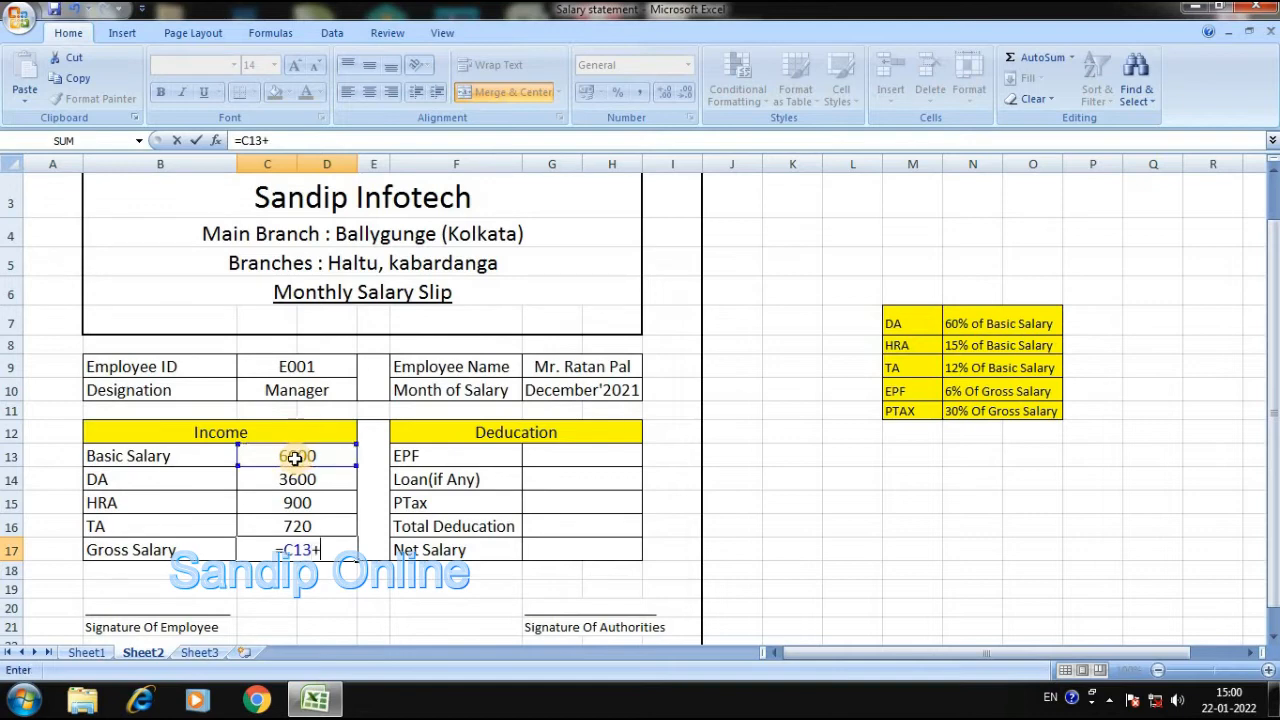
click(305, 481)
text(+)
click(302, 503)
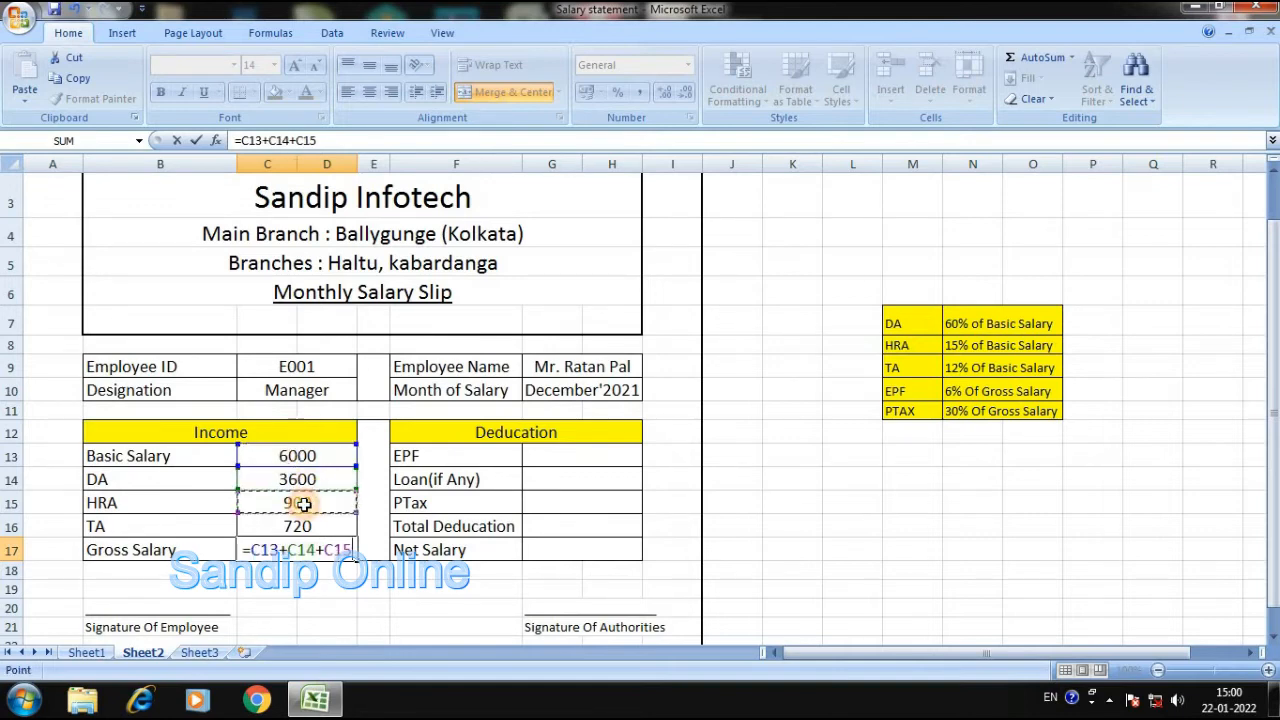
text(+)
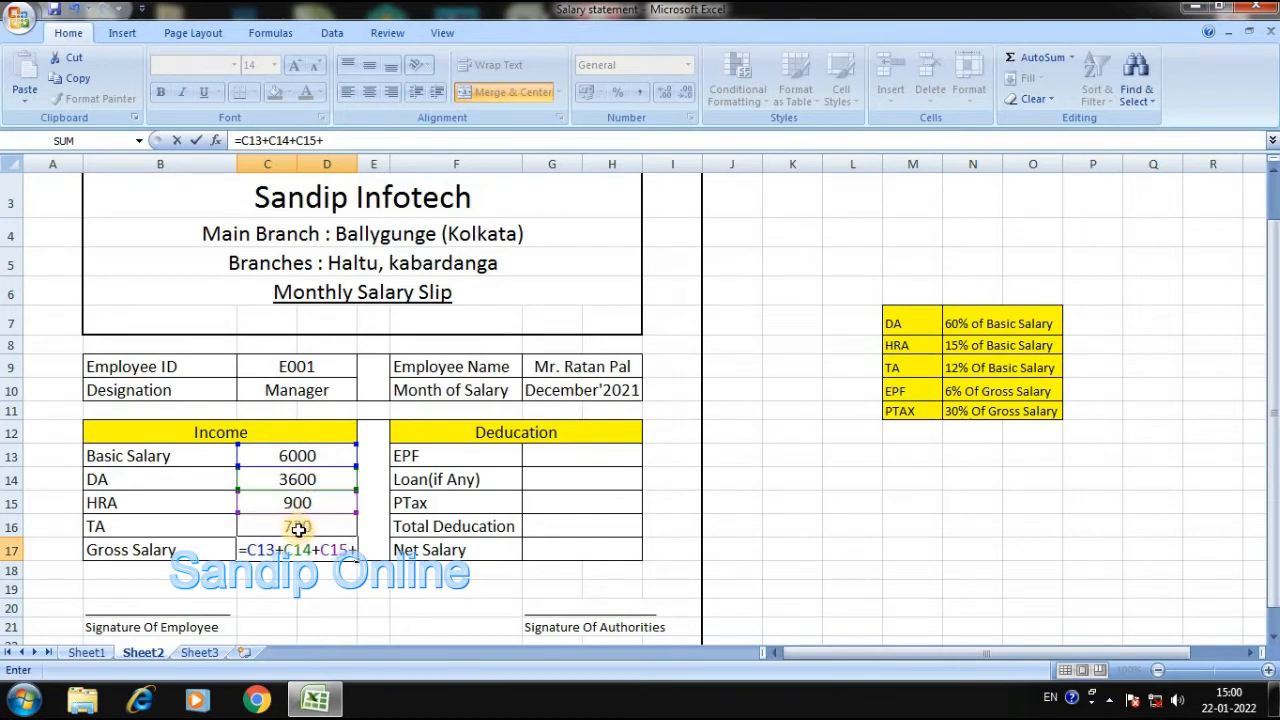
click(300, 528)
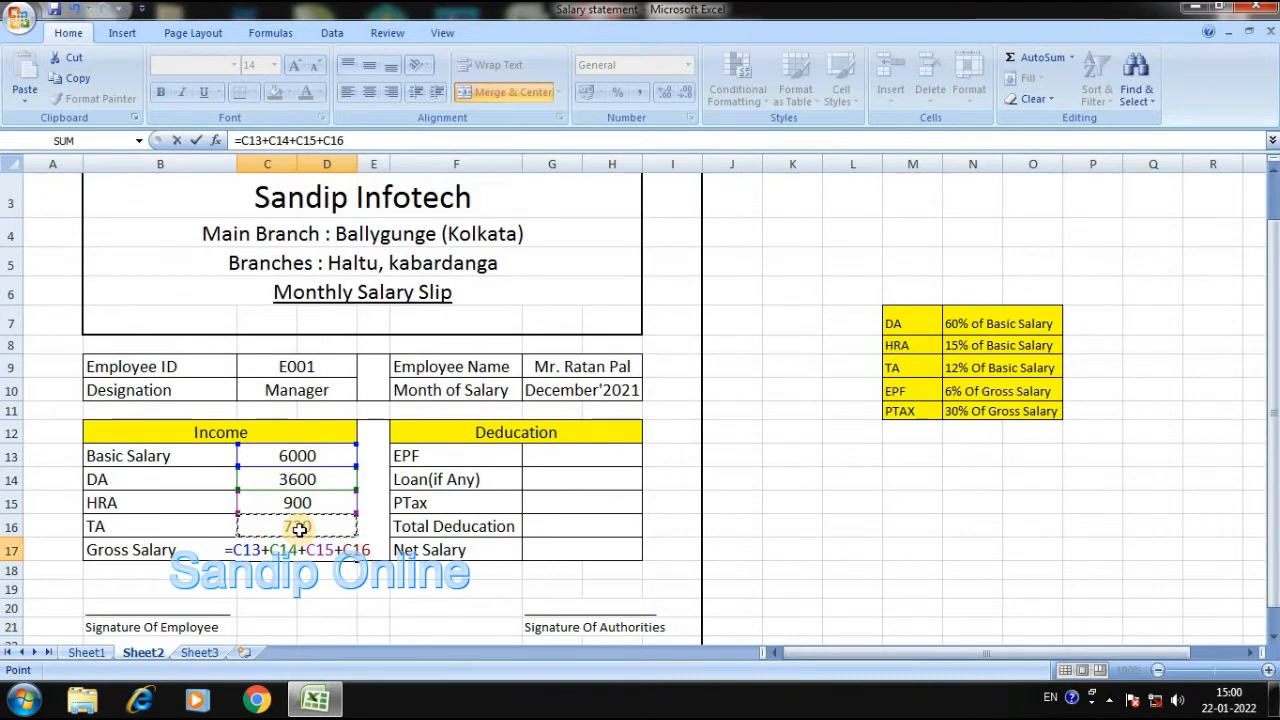
key(Return)
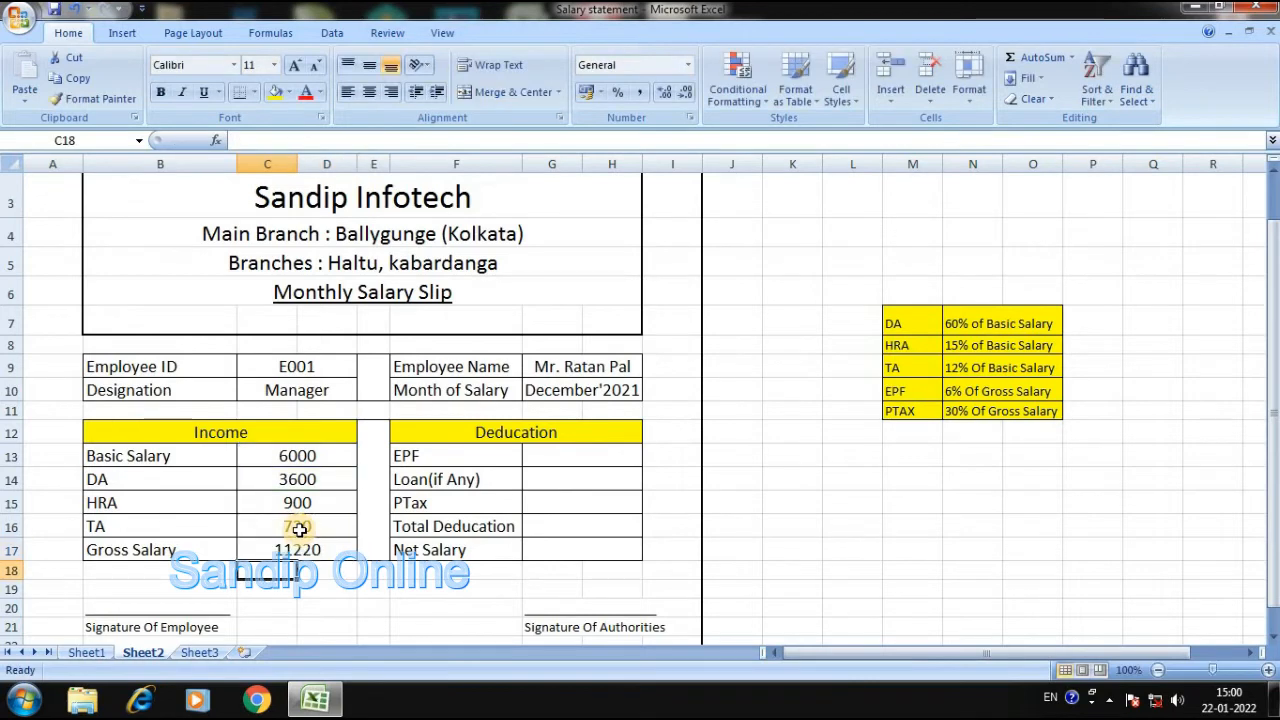
click(330, 552)
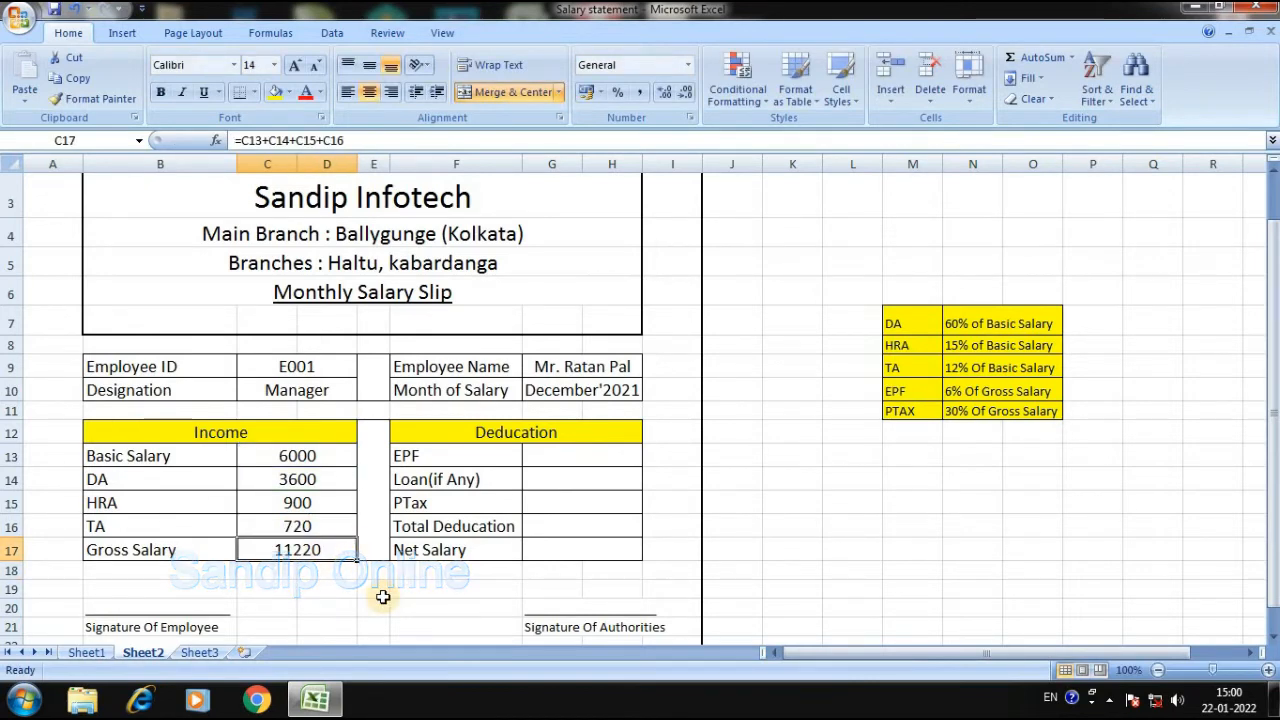
- Calculate EPF in G13 as 6% of the Gross Salary with the formula =C17*6%
click(581, 456)
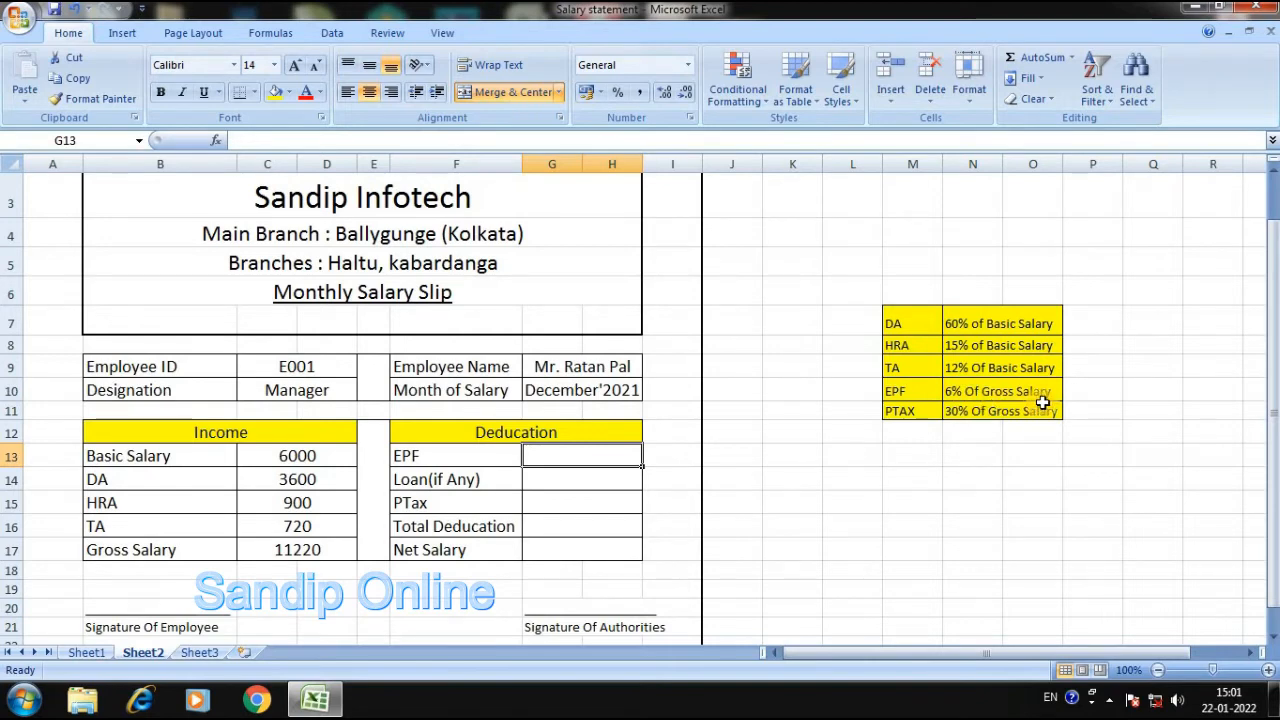
text(=)
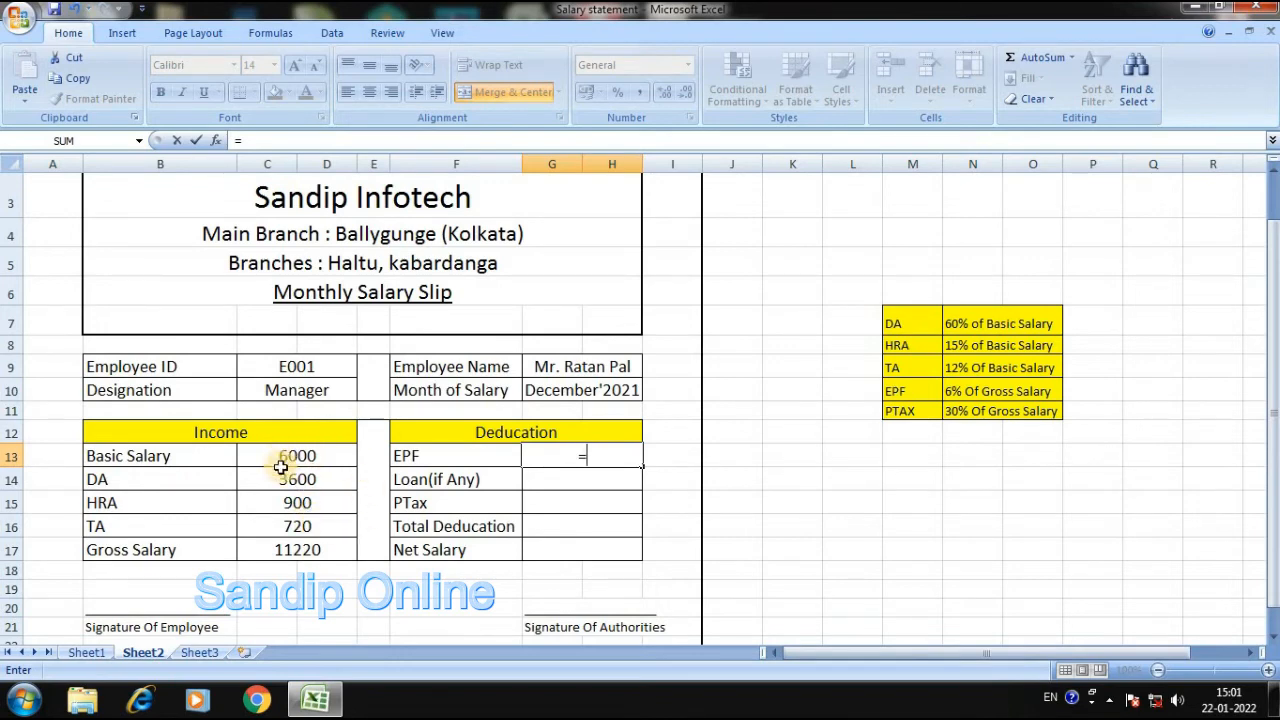
click(285, 551)
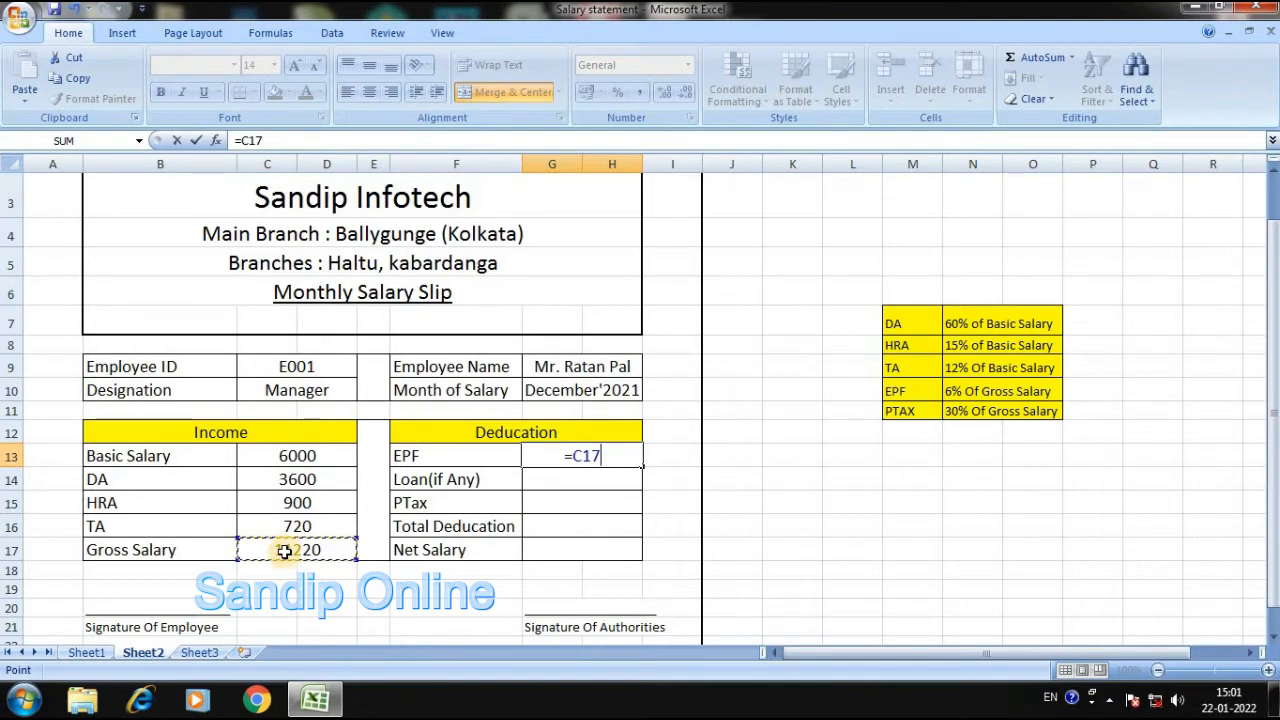
text(*6%)
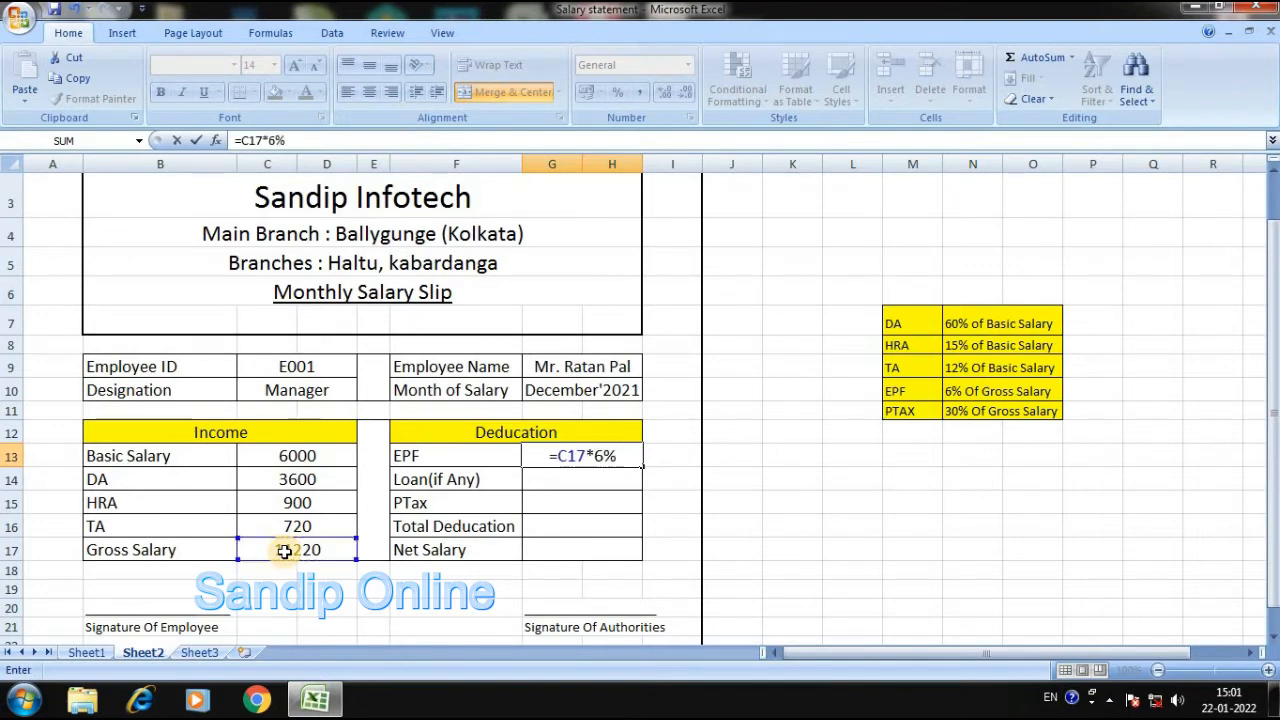
key(Return)
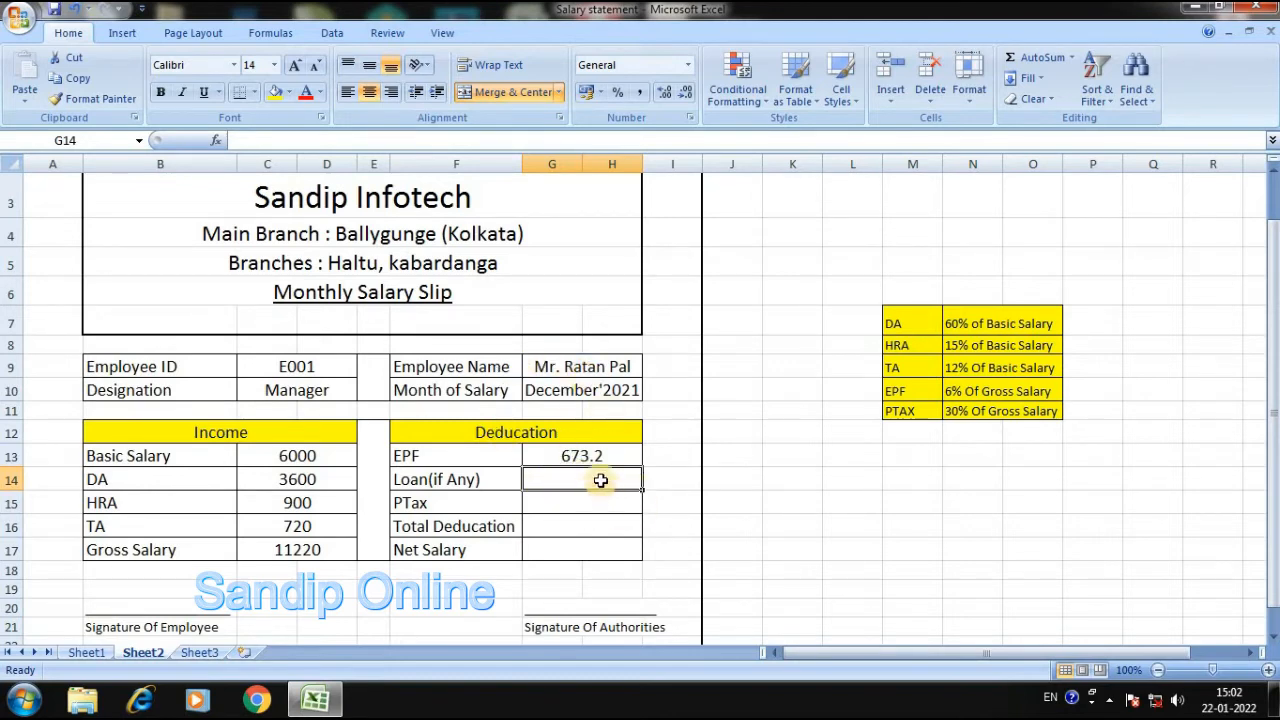
- Enter 0 for Loan(if Any) and calculate PTax in G15 as 30% of the Gross Salary with =C17*30%
text(0)
key(Return)
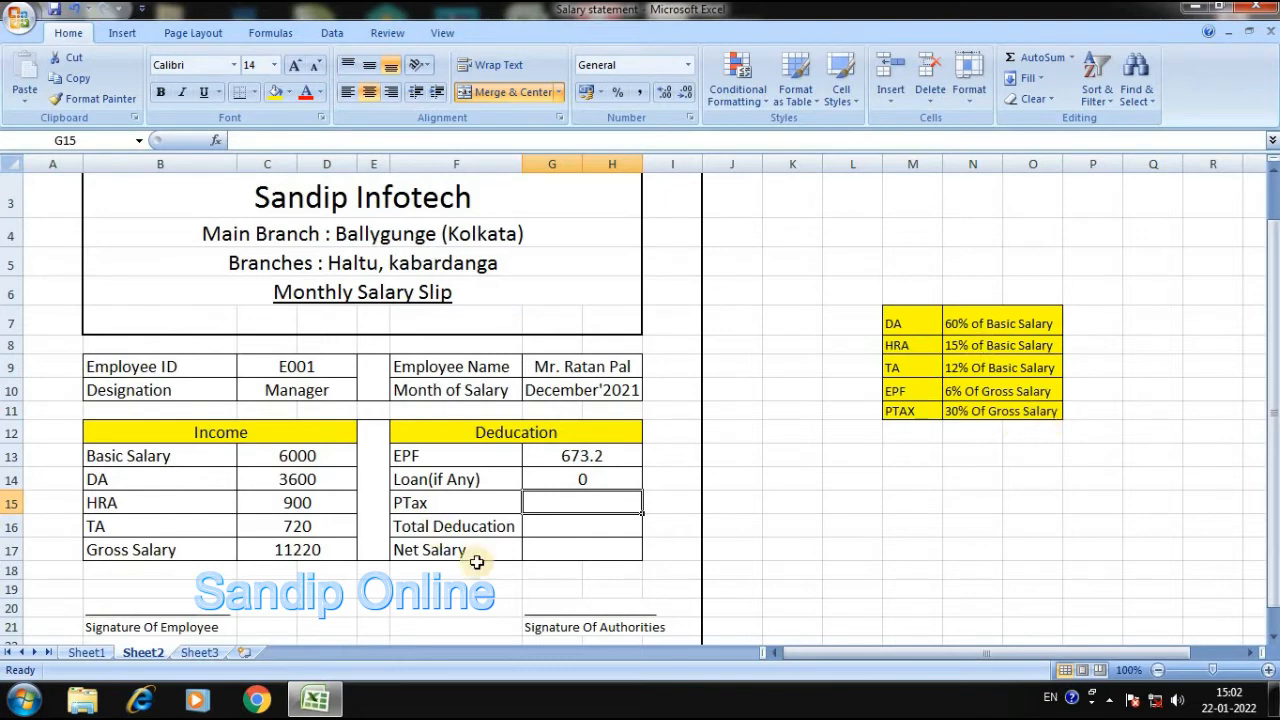
text(=)
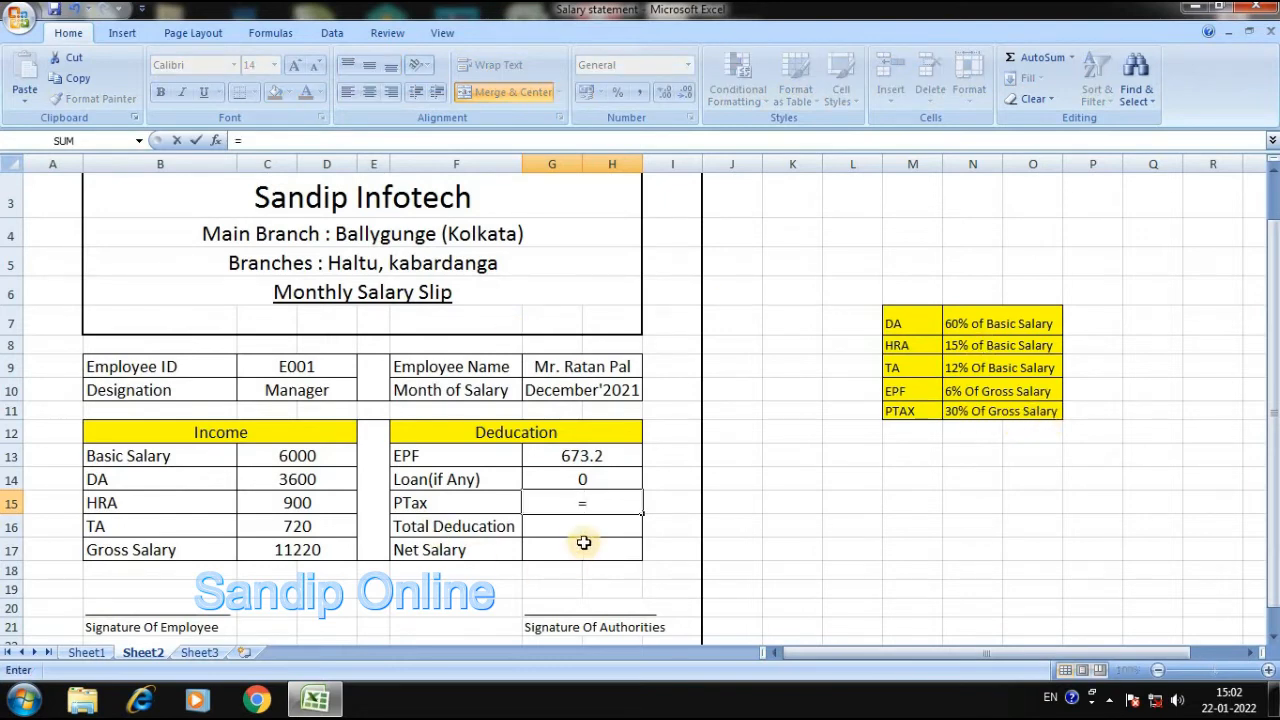
click(311, 549)
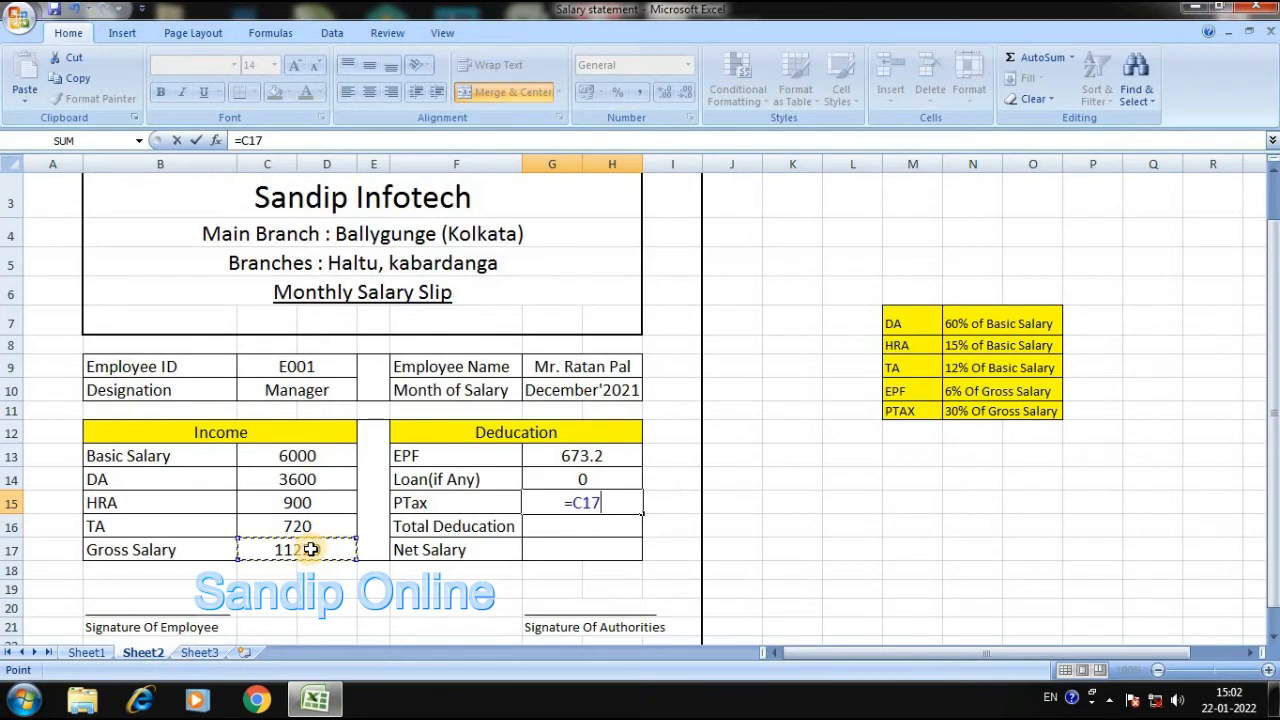
text(*30%)
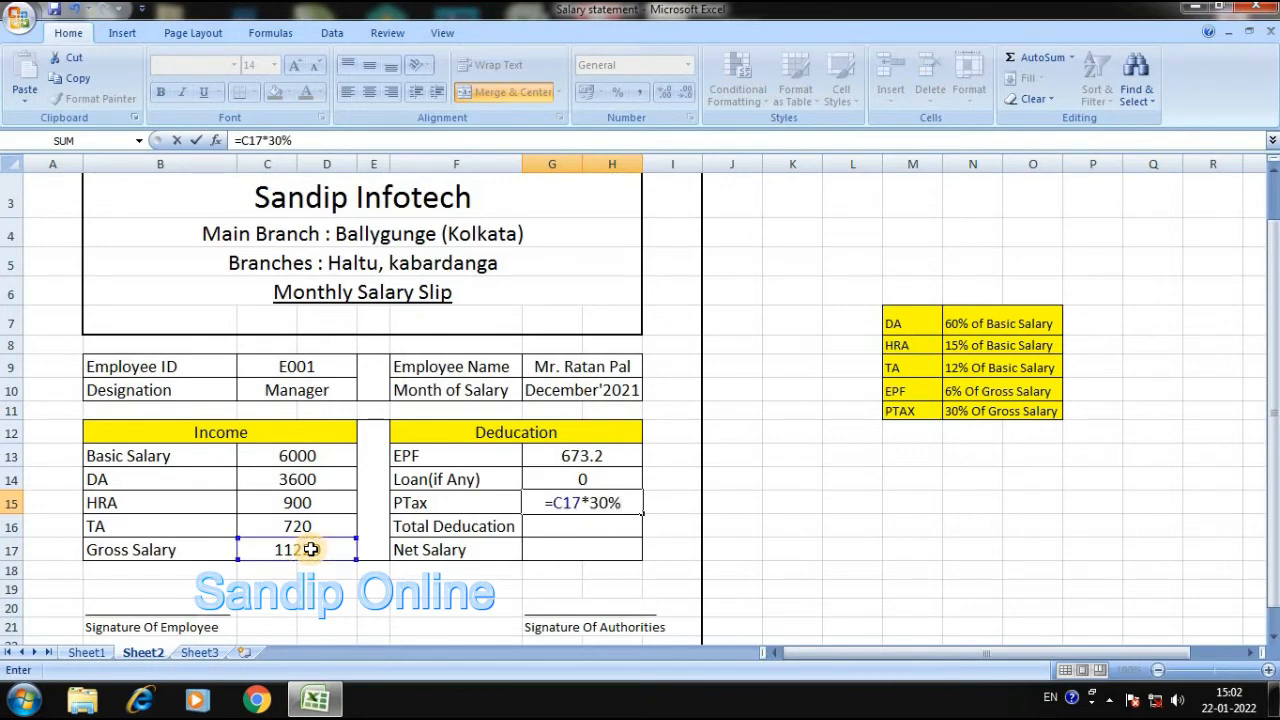
key(Return)
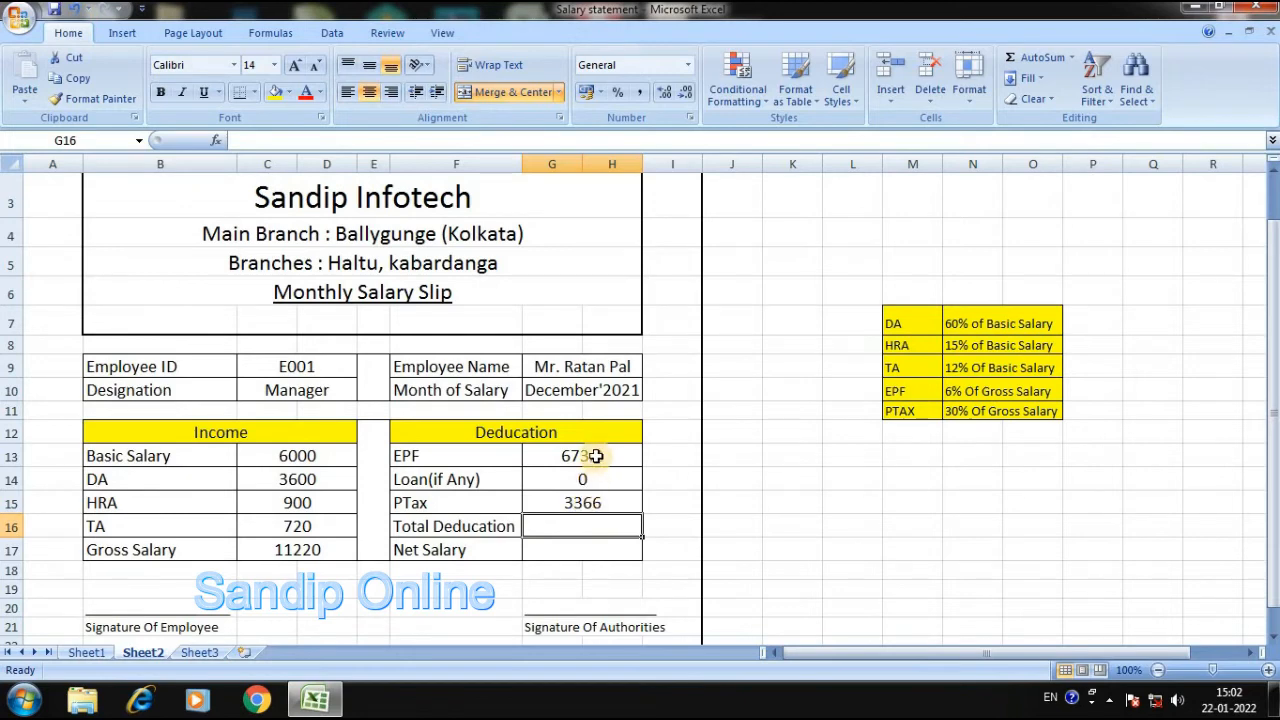
- Calculate Total Deduction in G16 by adding EPF, loan and PTax with the formula =G13+G14+G15
click(575, 529)
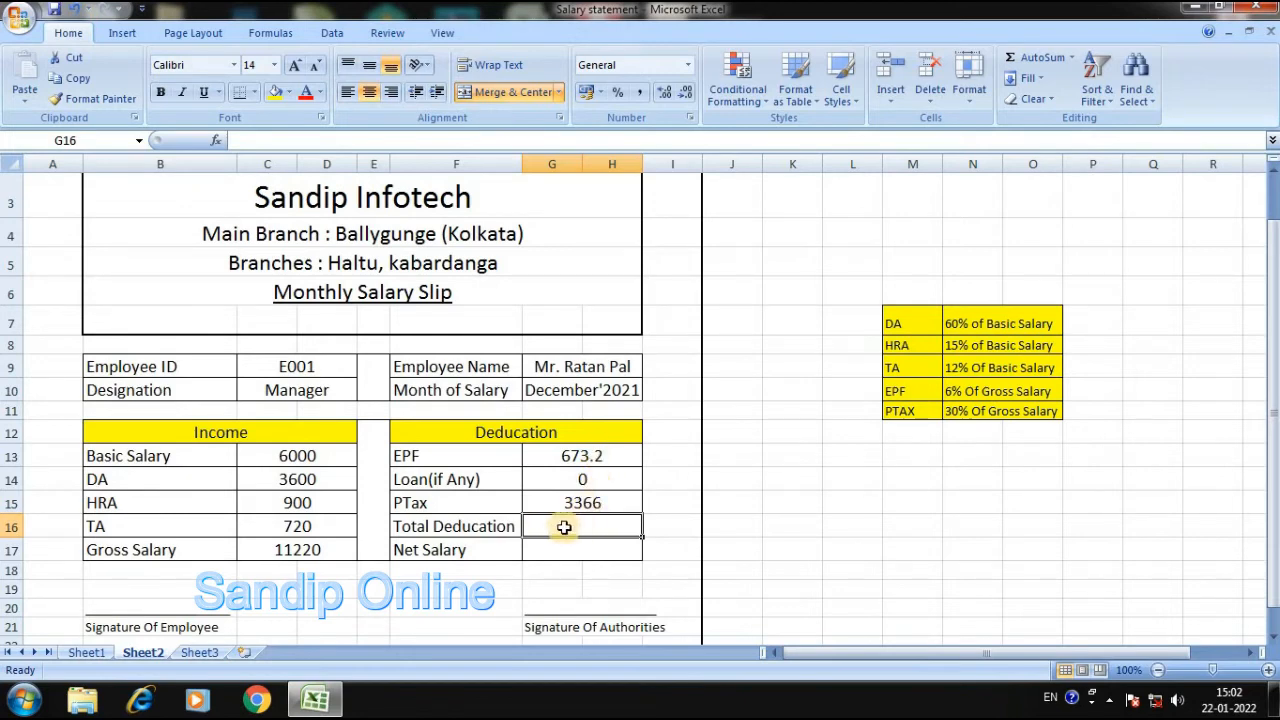
text(=)
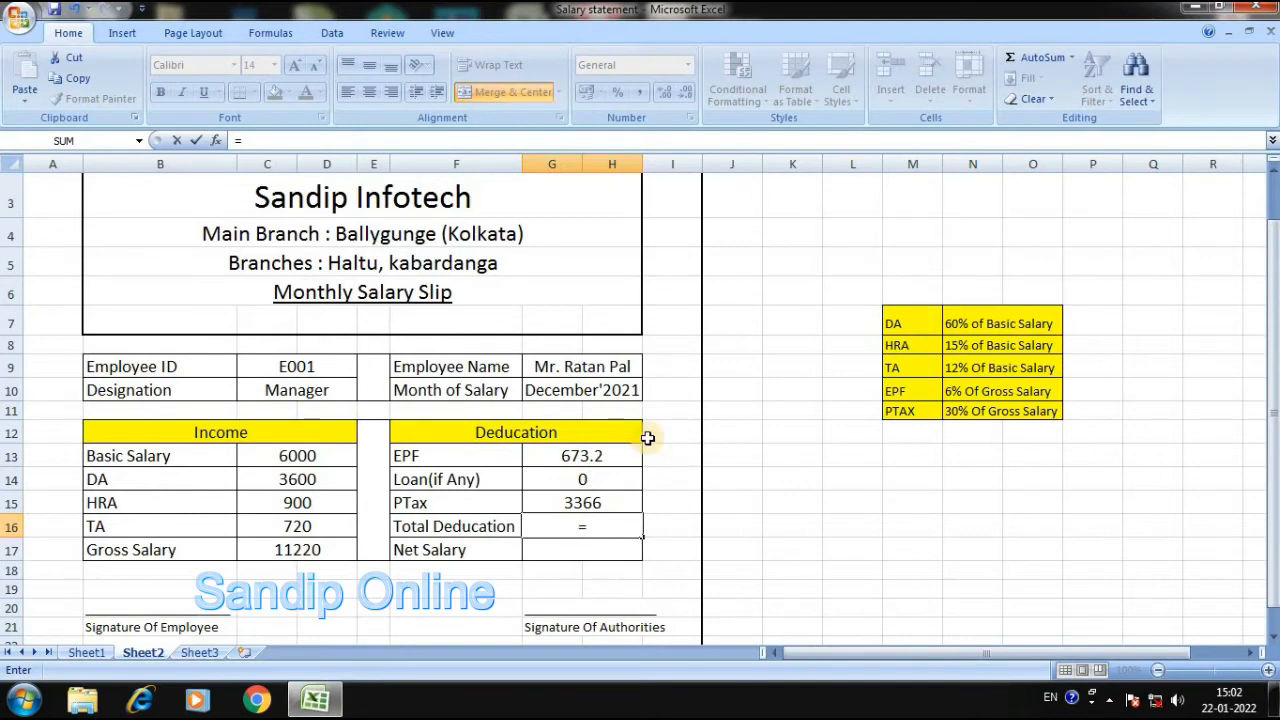
click(601, 454)
text(+)
click(585, 477)
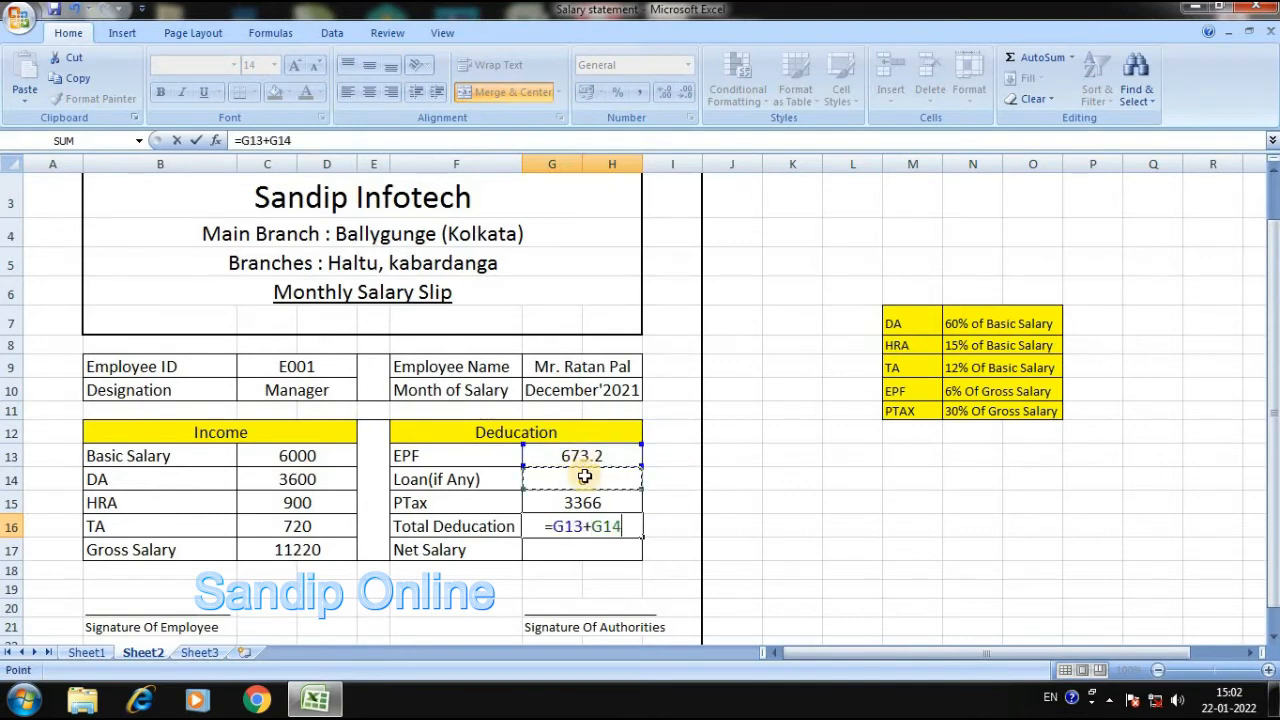
text(+)
click(589, 505)
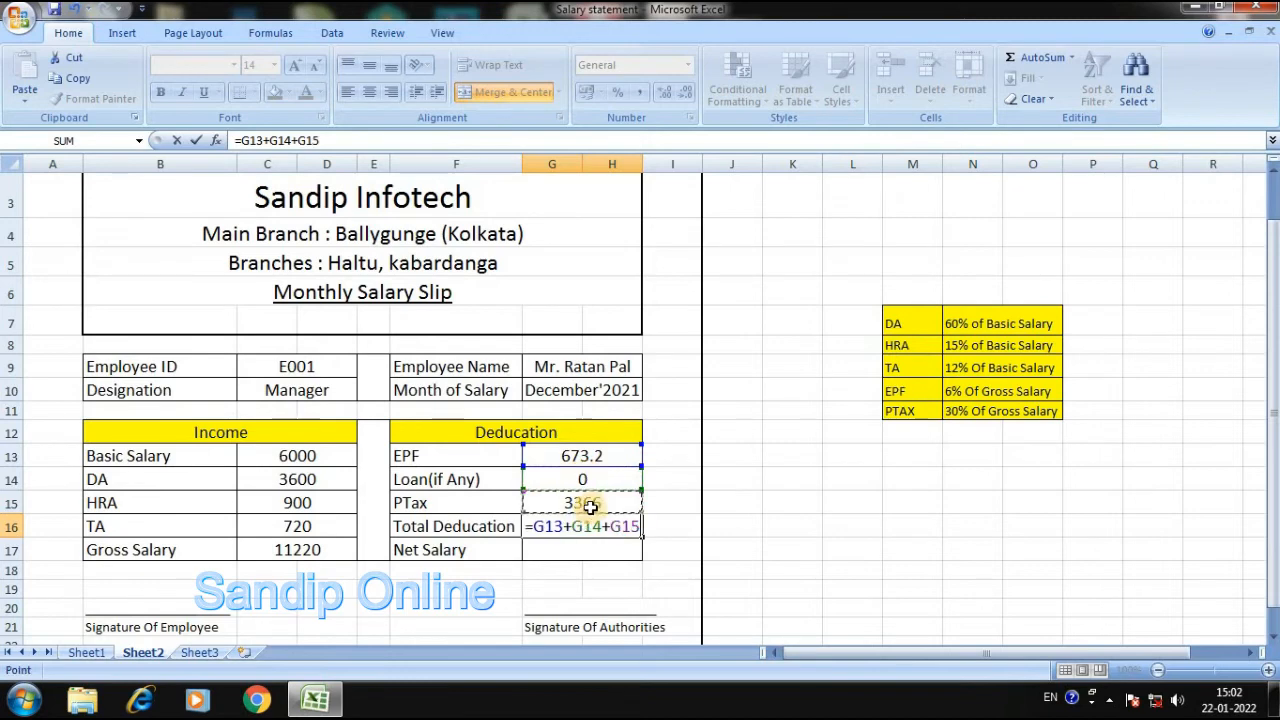
key(Return)
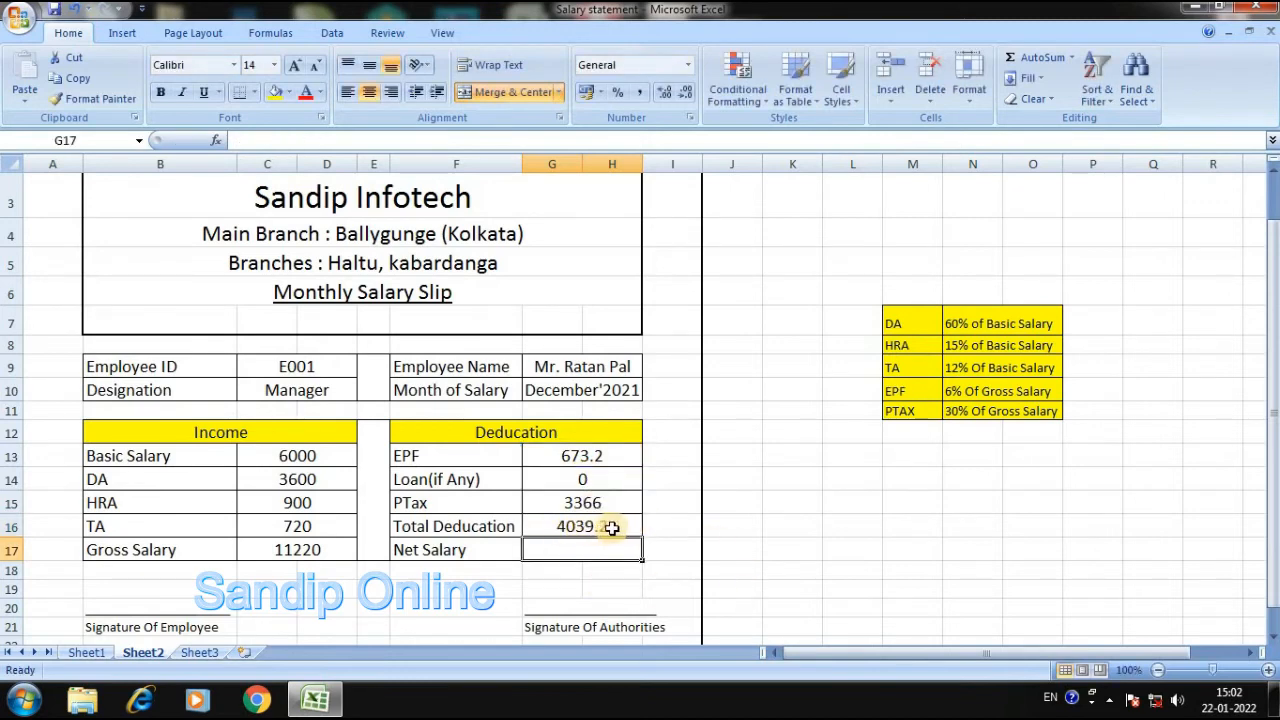
- Clear the Total Deduction in G16 and recalculate it with AutoSum over the EPF, Loan(if Any) and PTax amounts
click(607, 528)
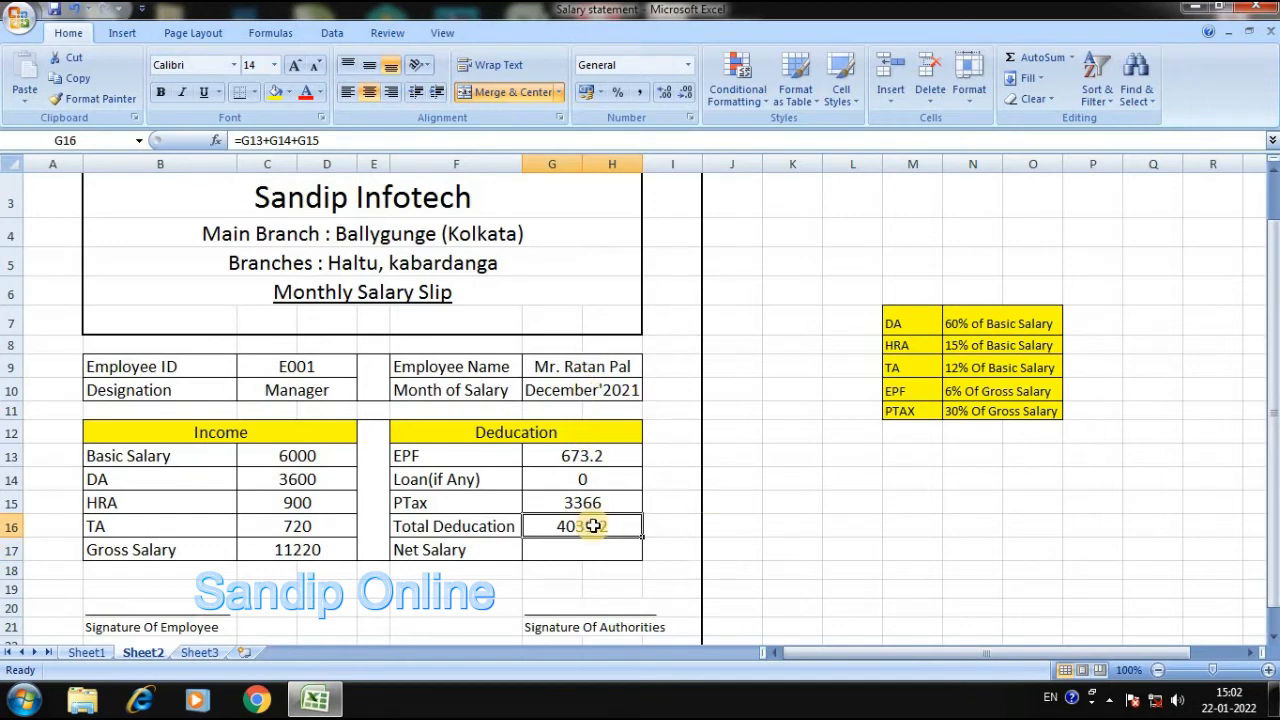
key(Delete)
drag(600, 457, 598, 520)
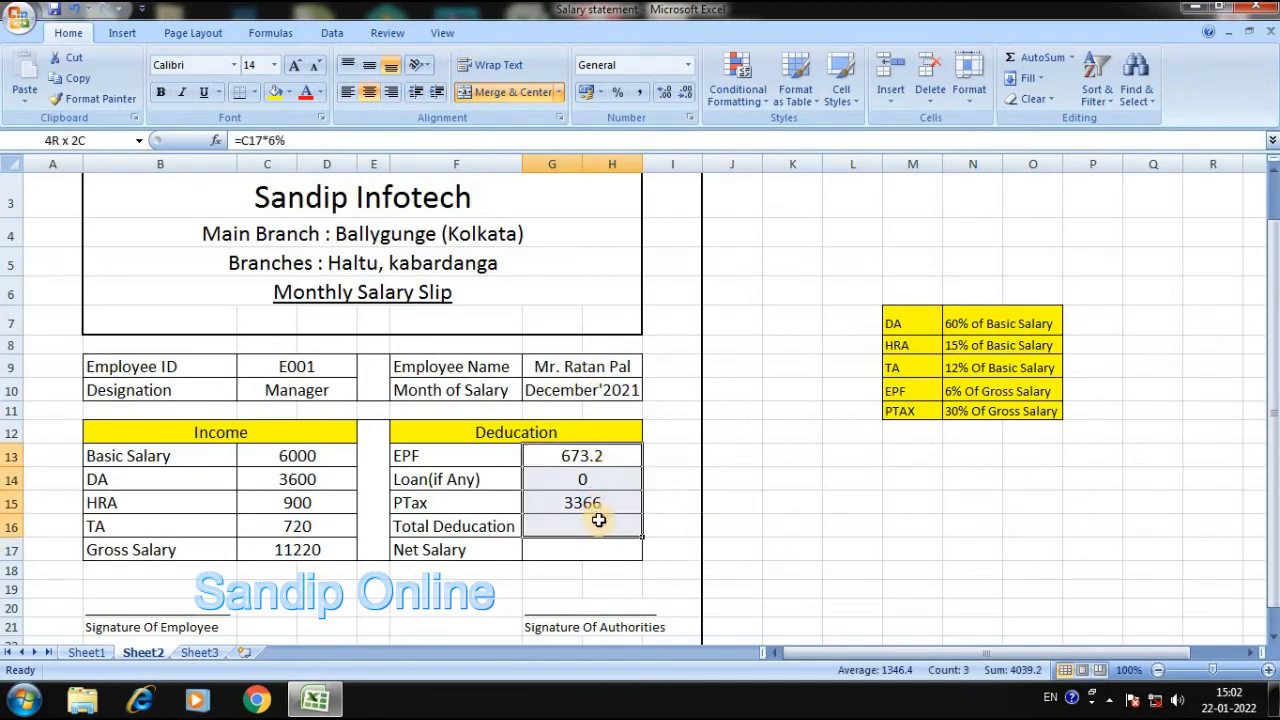
click(1030, 60)
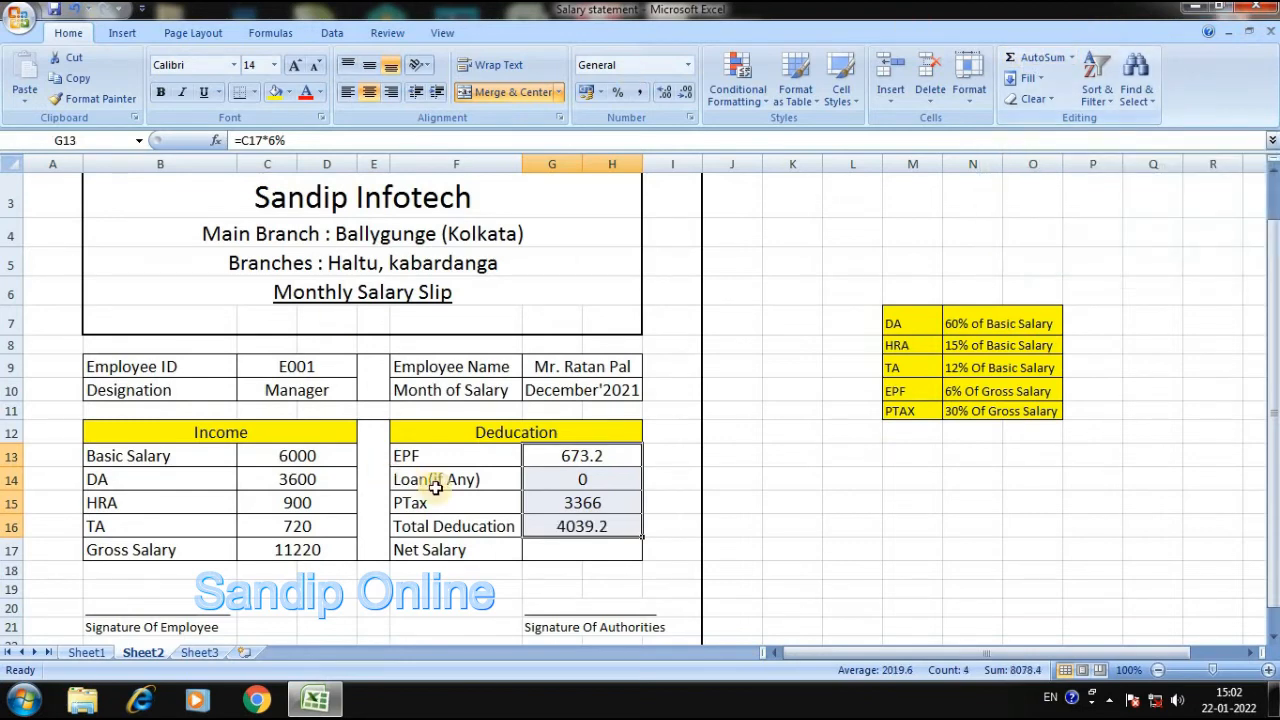
- Calculate Net Salary in G17 by subtracting Total Deduction from Gross Salary with the formula =C17-G16
click(571, 550)
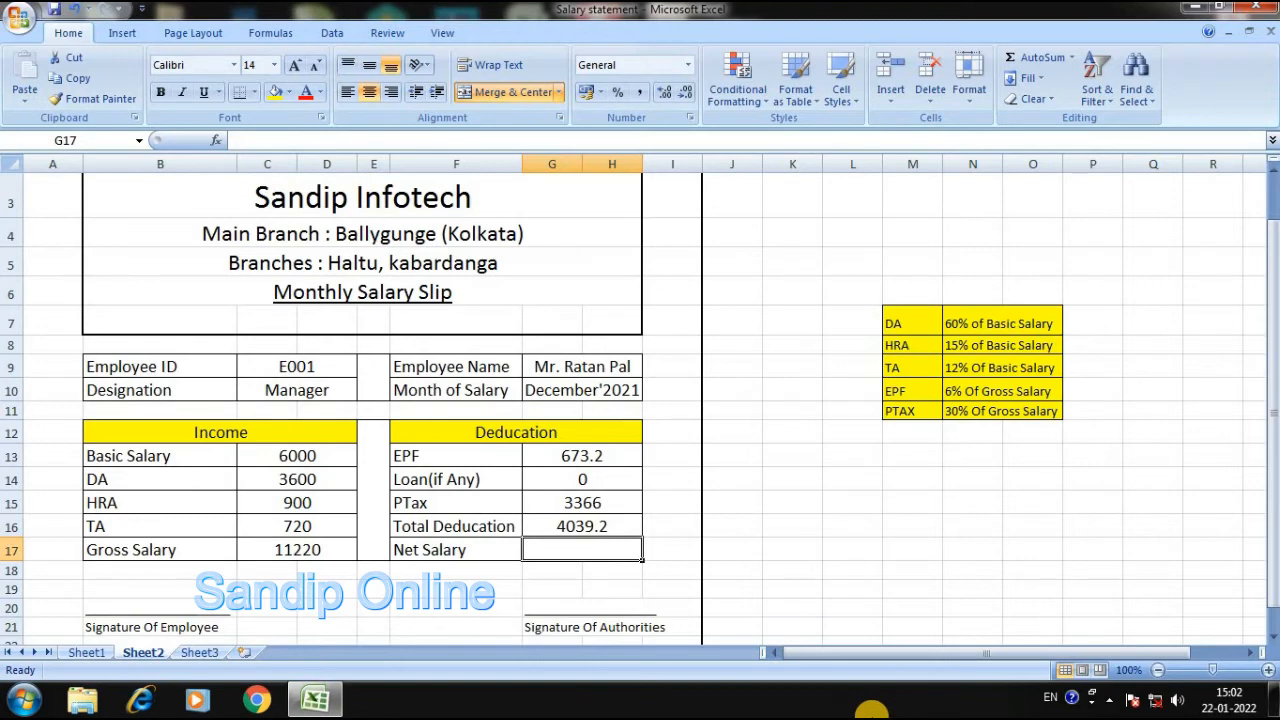
text(=)
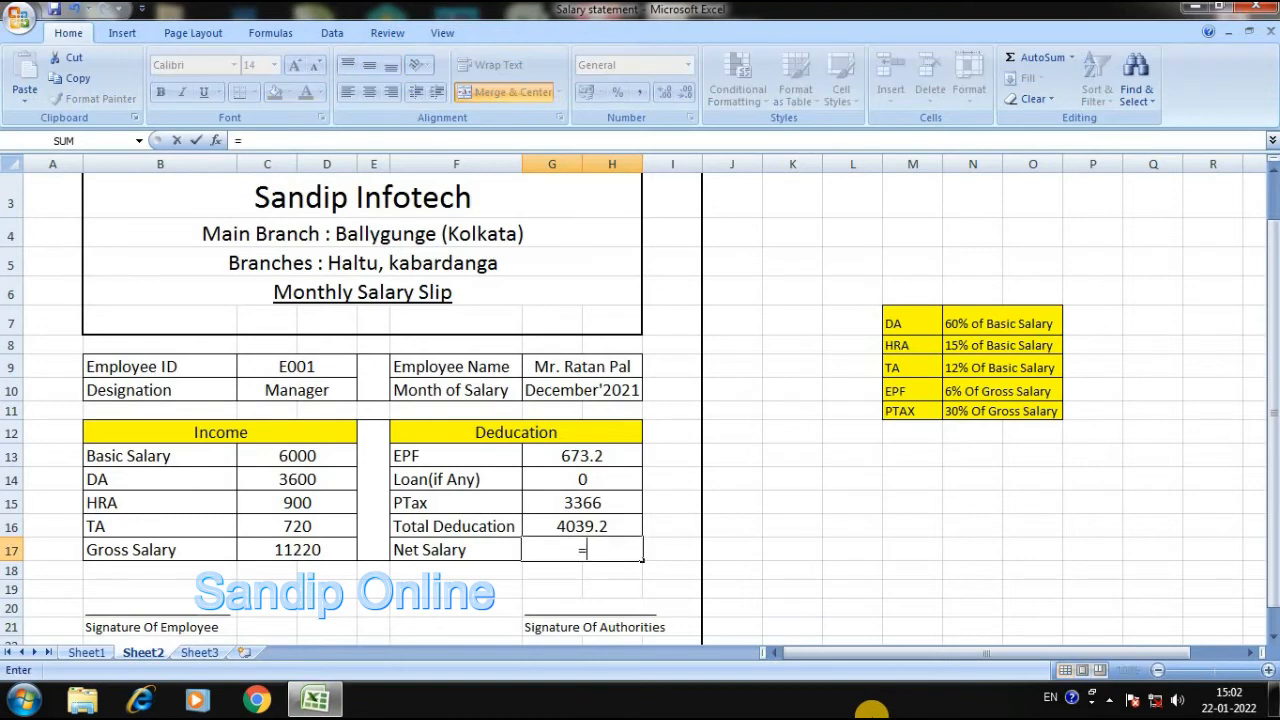
click(311, 550)
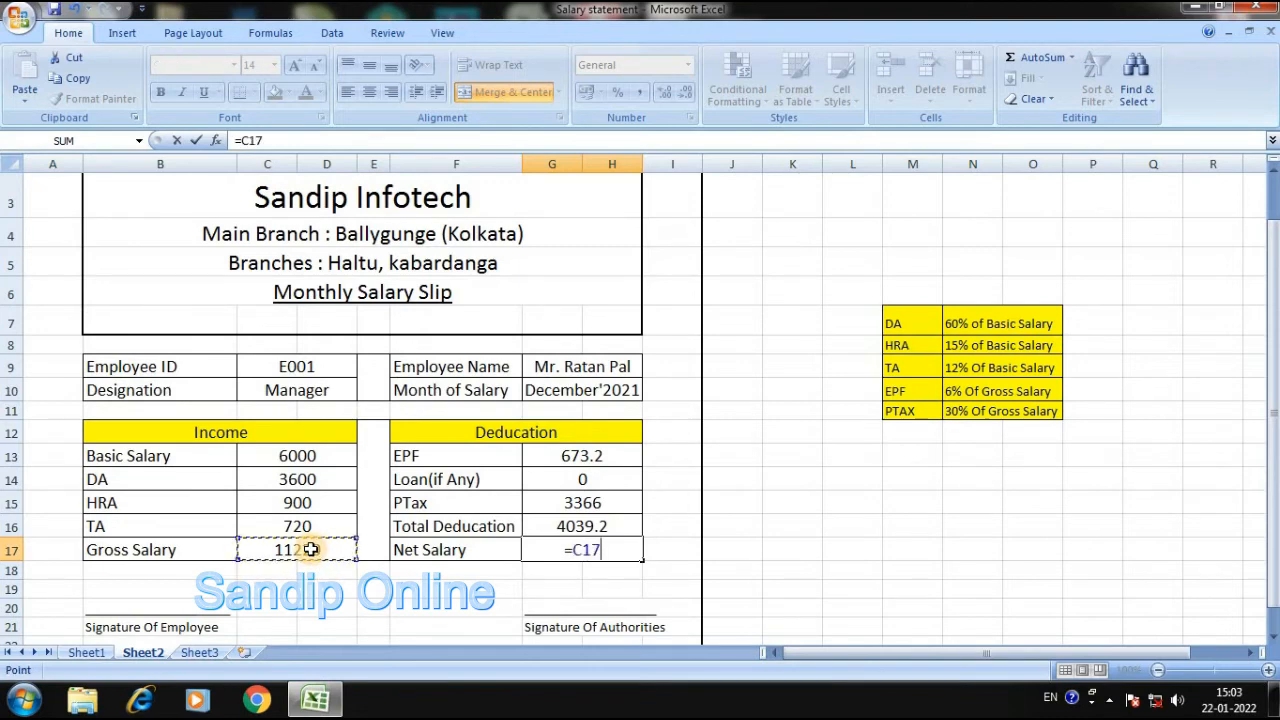
text(-)
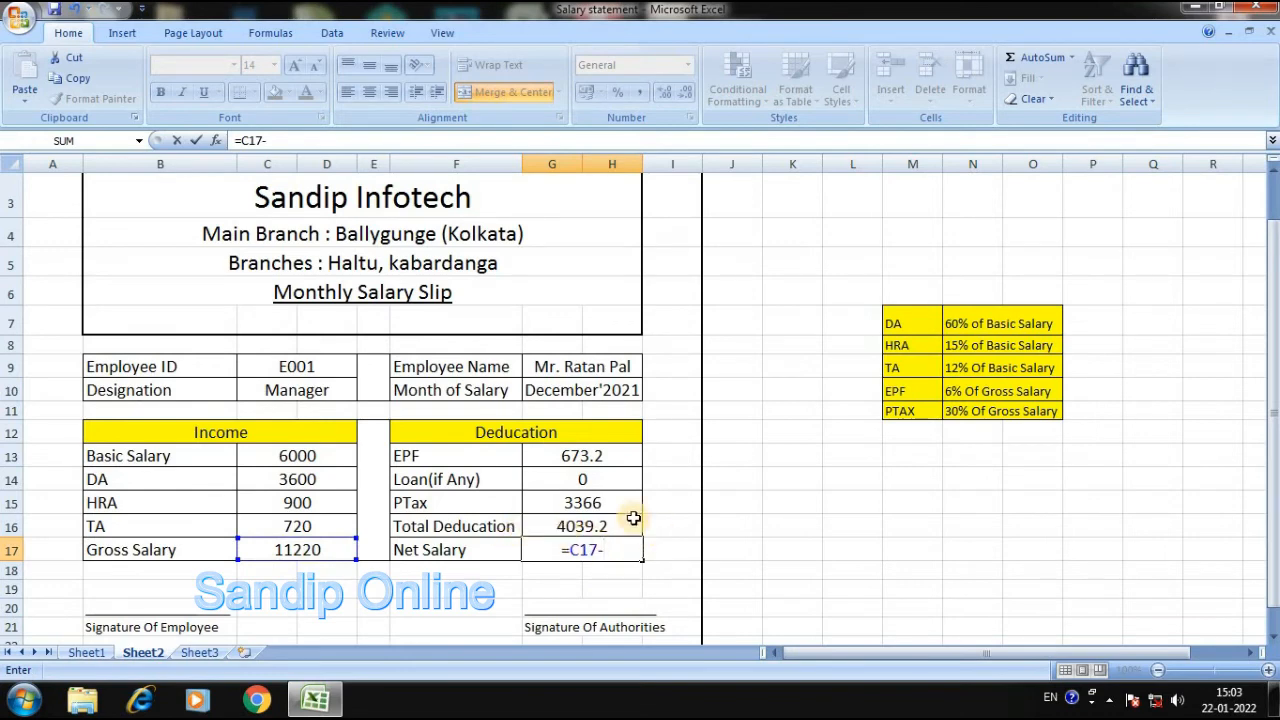
click(572, 526)
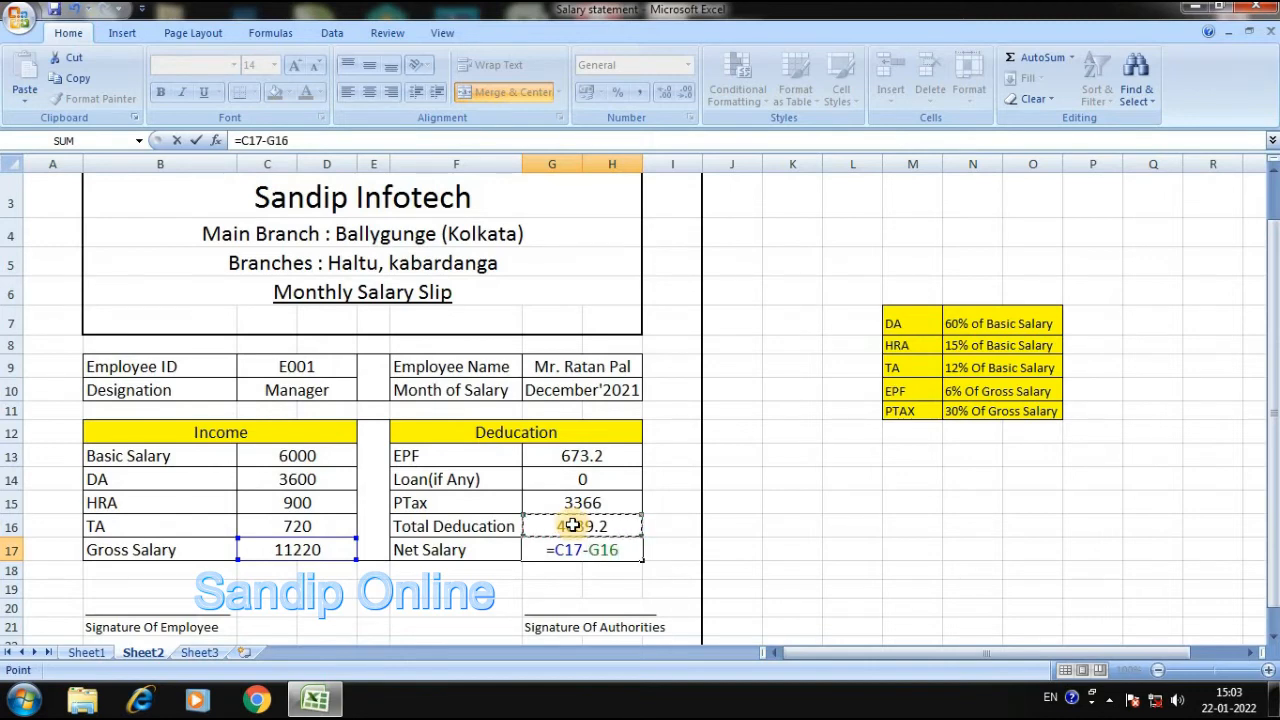
key(Return)
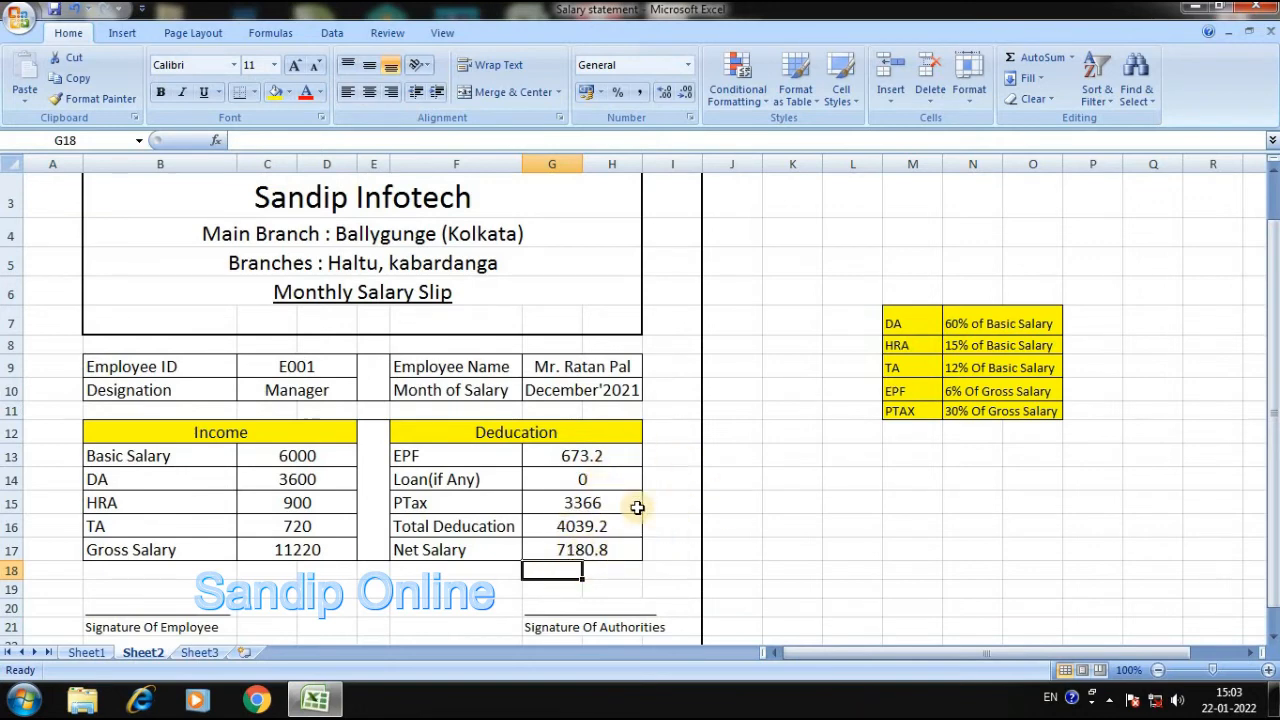
- Set the Loan(if Any) deduction in G14 to 1000
click(569, 479)
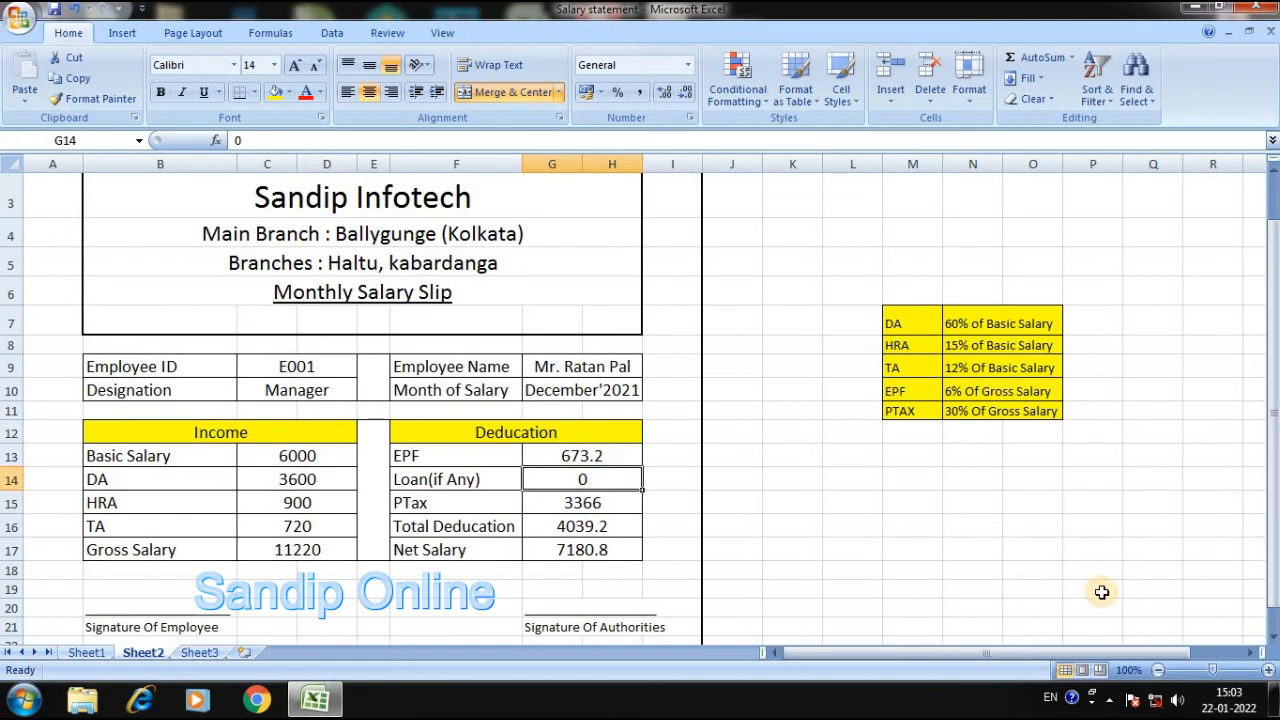
text(1000)
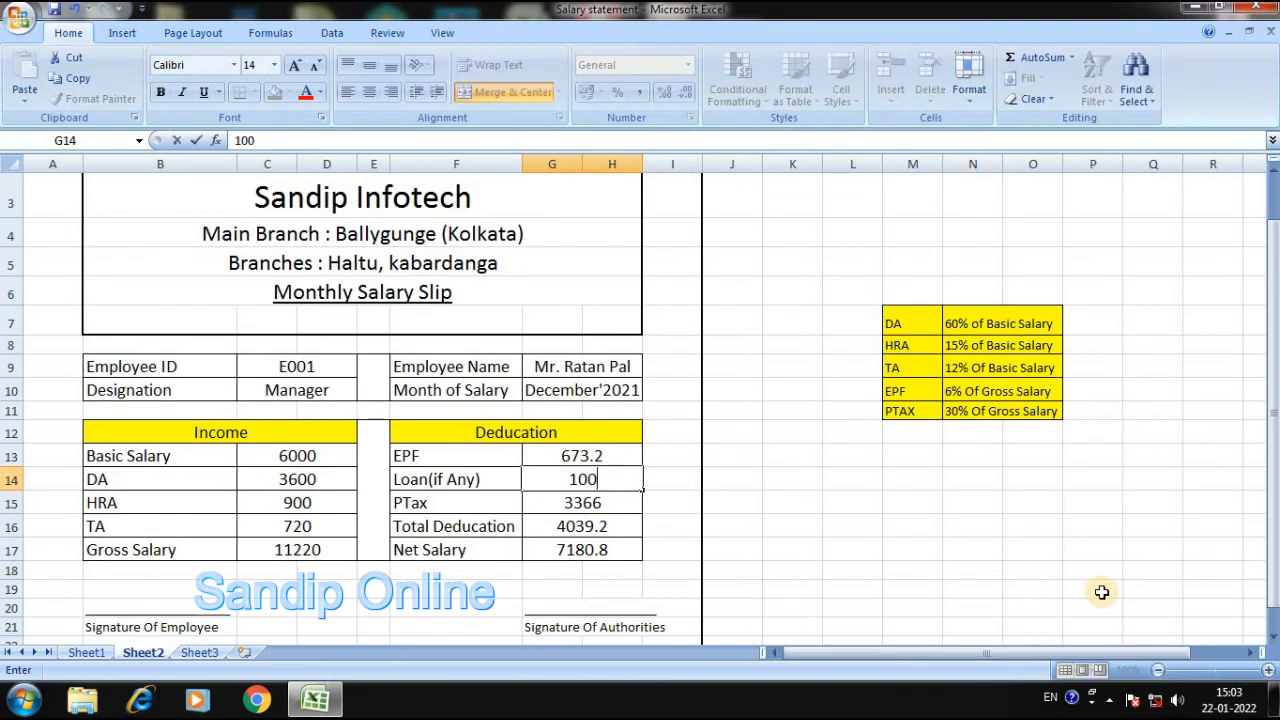
key(Return)
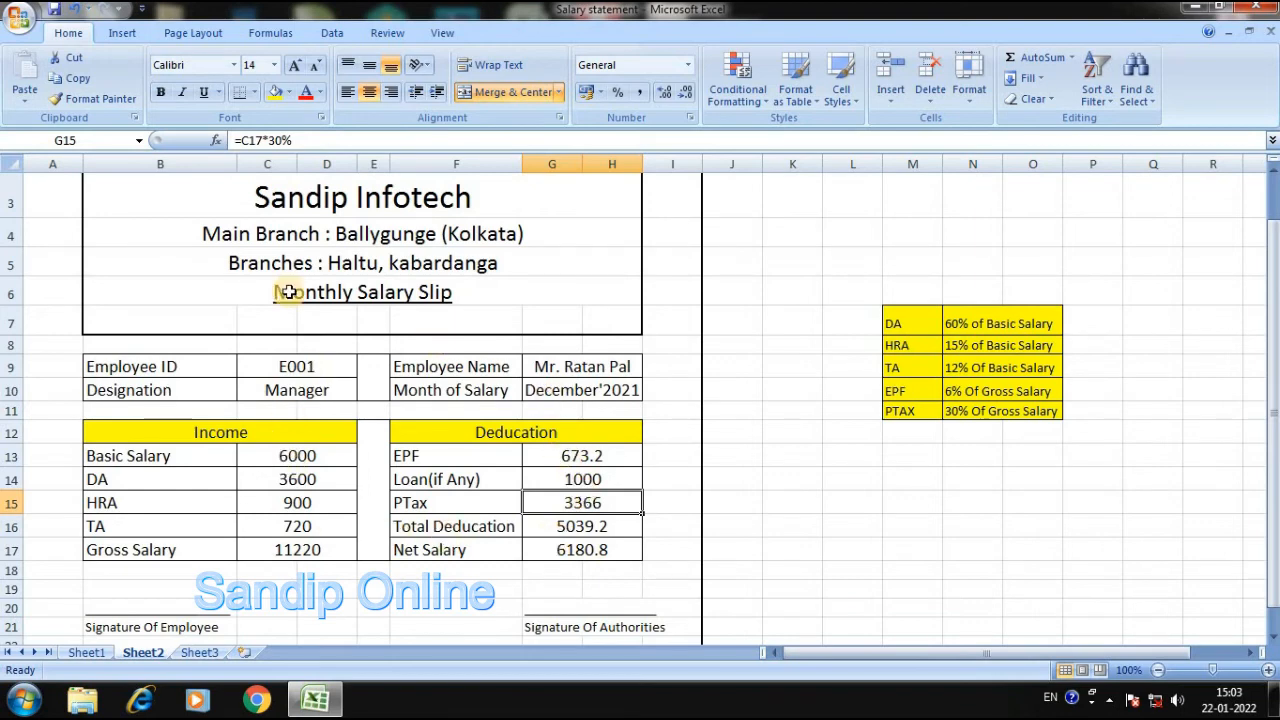
- Replace the Employee ID in C9 with the new employee's ID and set the Designation in C10 to Clerk
click(319, 369)
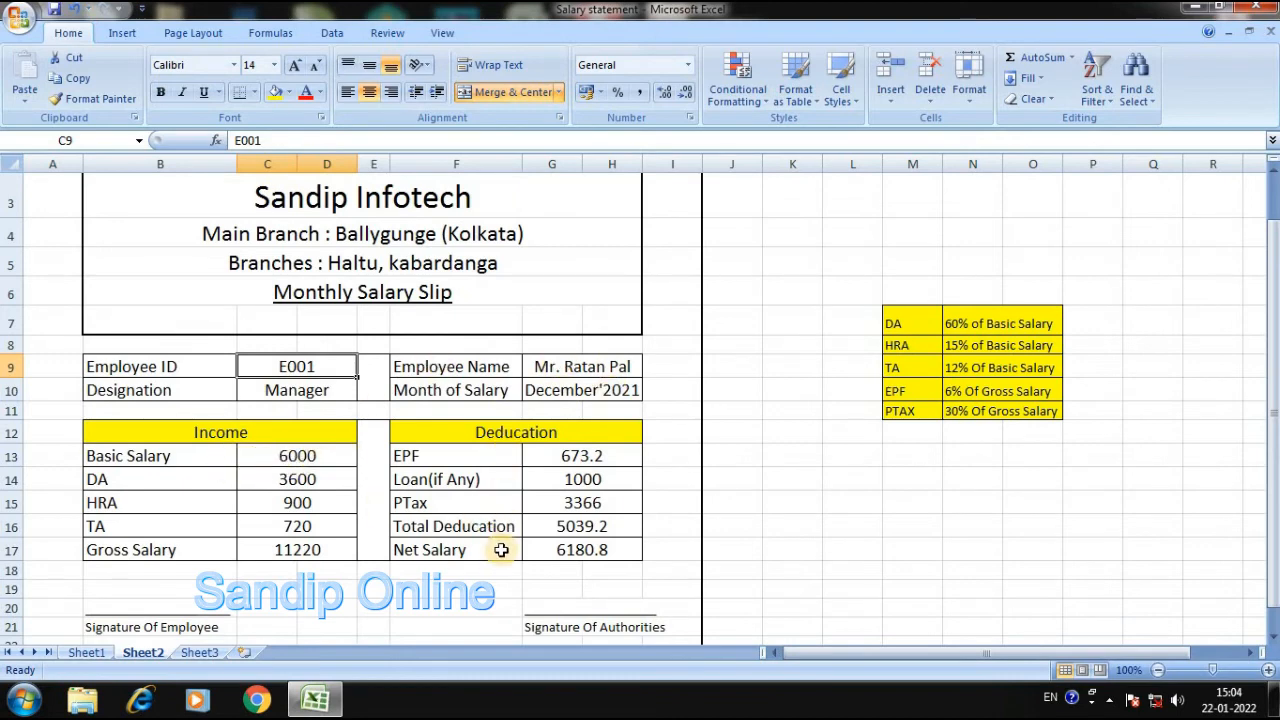
text(E002)
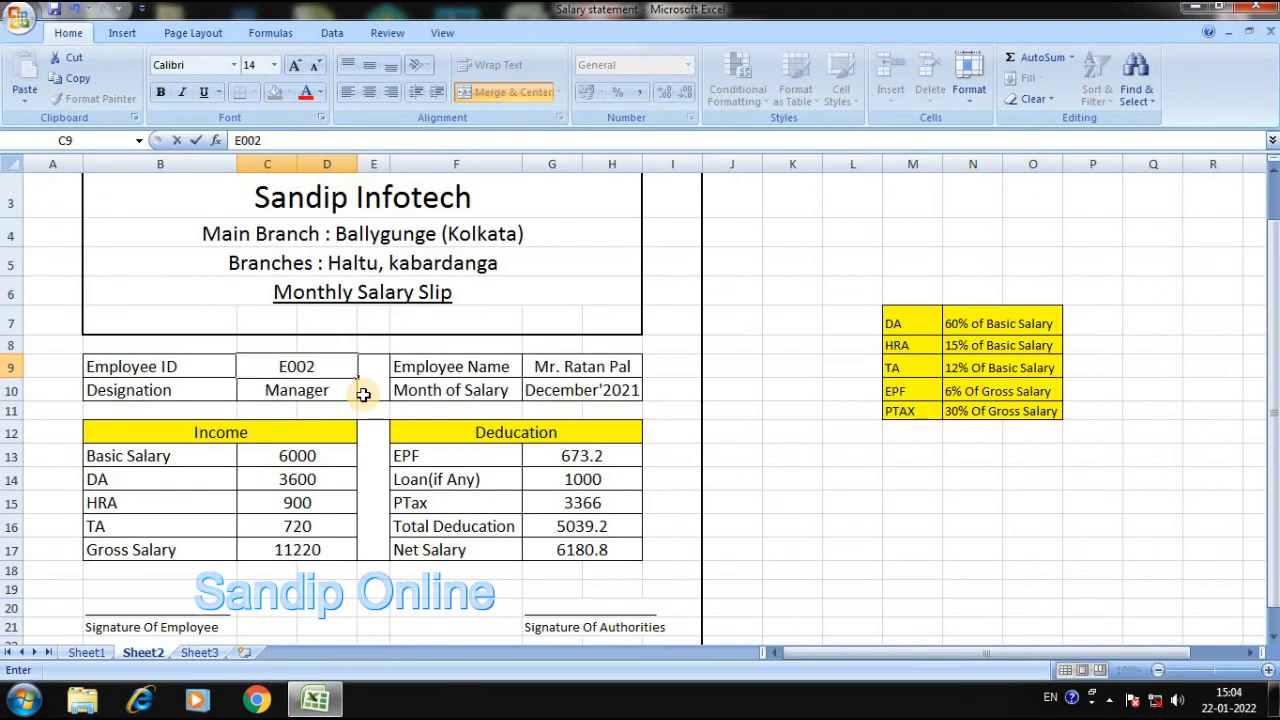
key(Return)
text(Clerk)
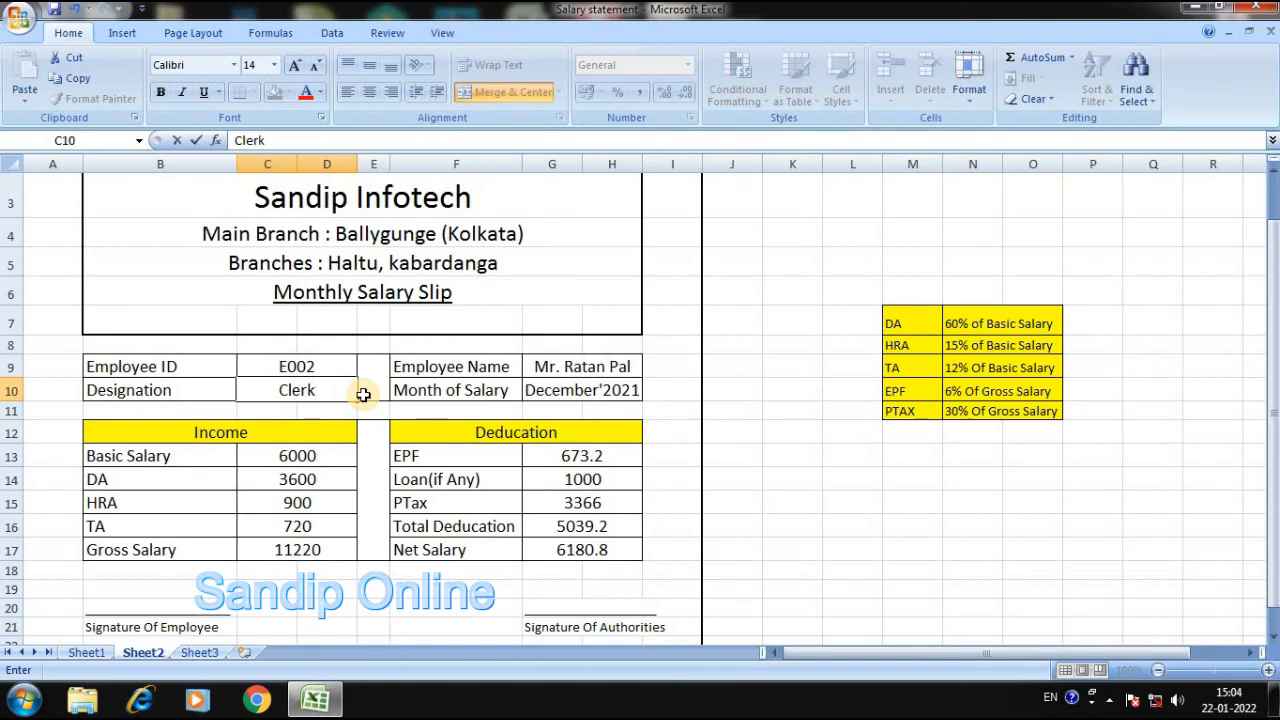
key(Tab)
- Replace the Employee Name in G9 with the new employee's full name, including the title Mr
key(Tab)
key(Up)
key(Right)
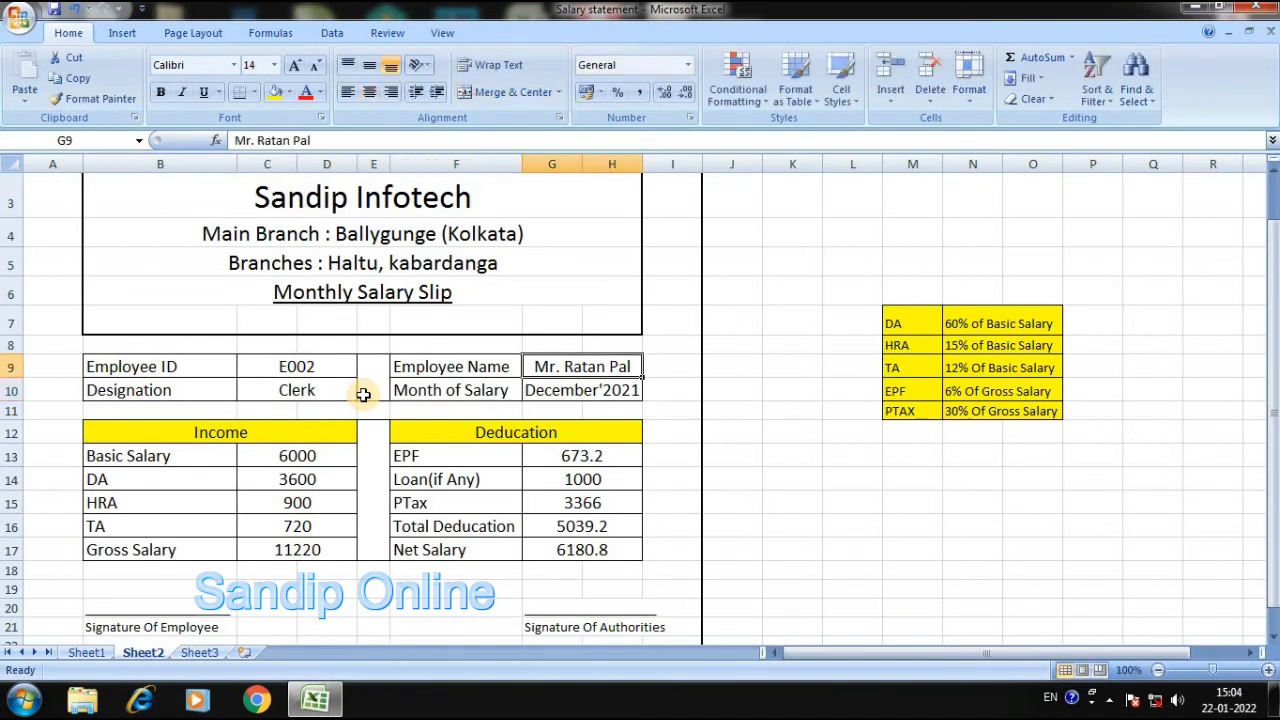
text(Mr)
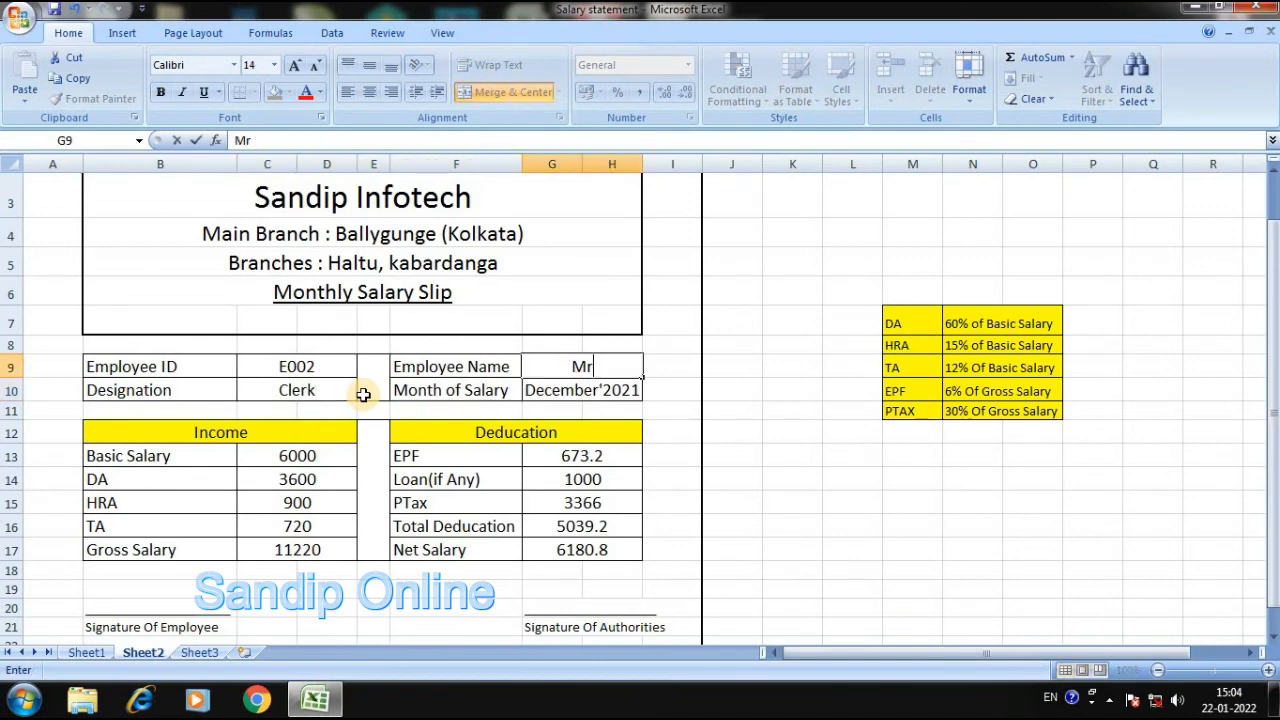
text( Tapan De)
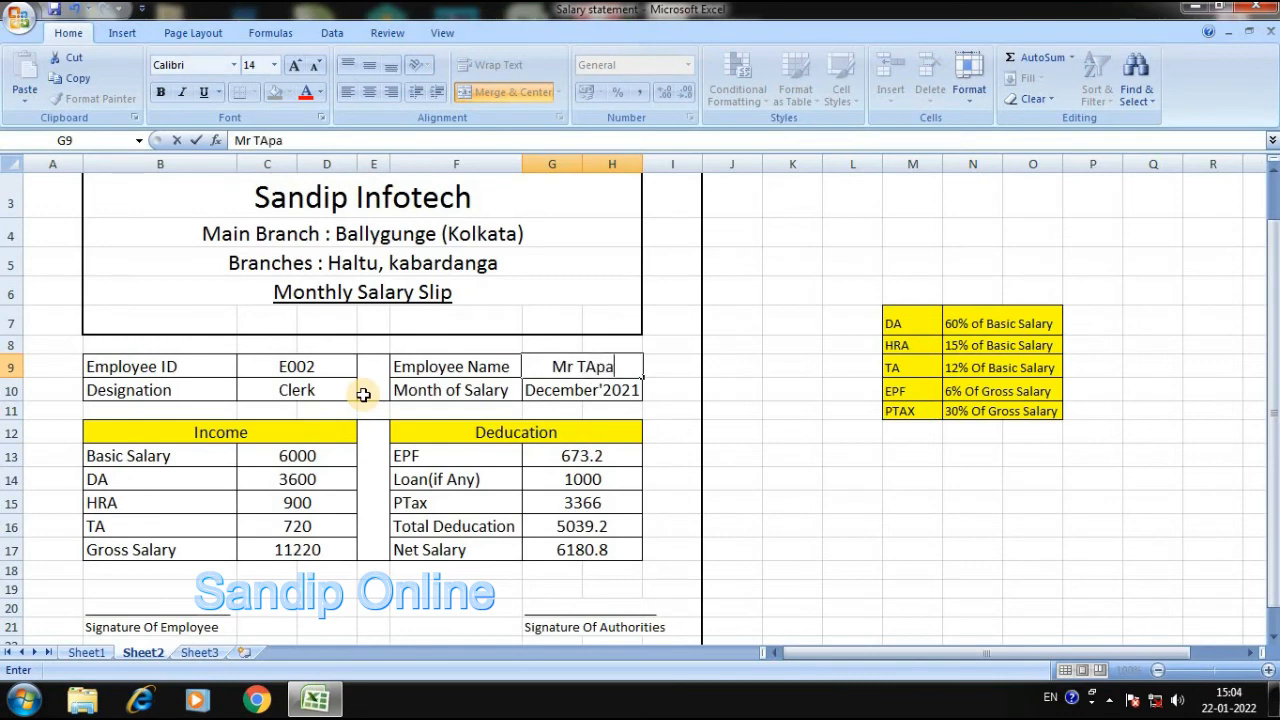
text(y)
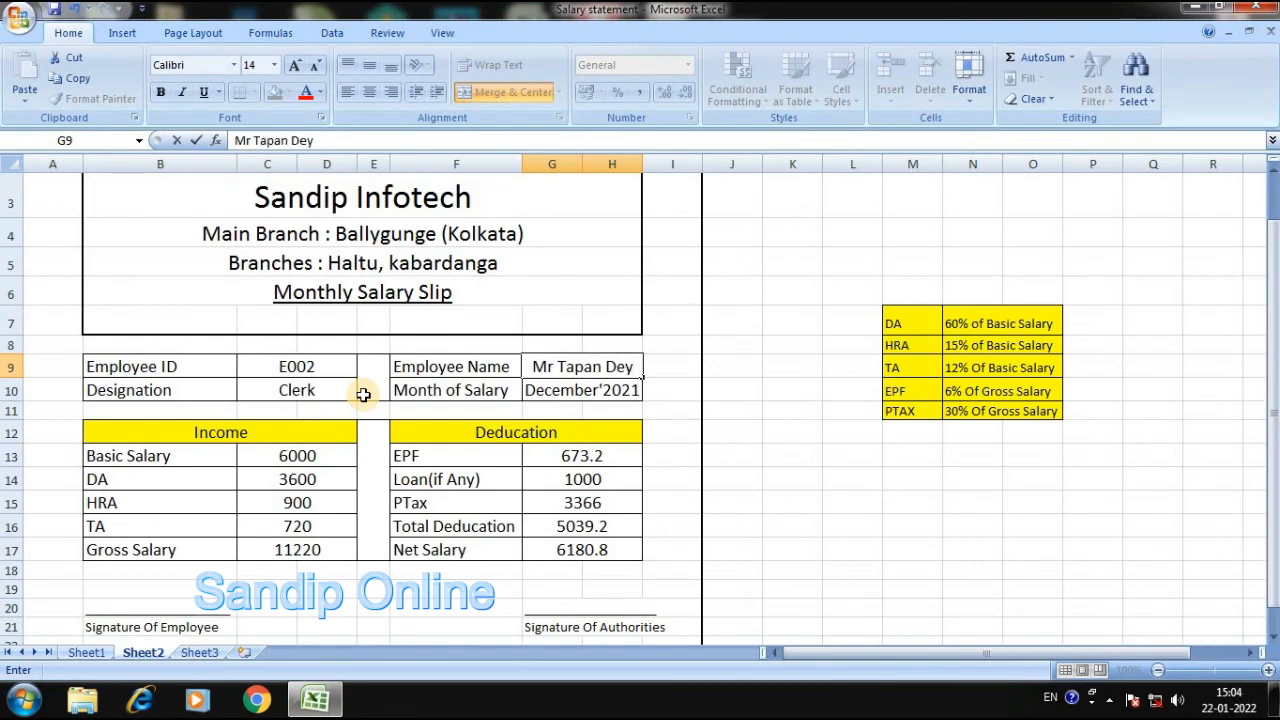
key(Return)
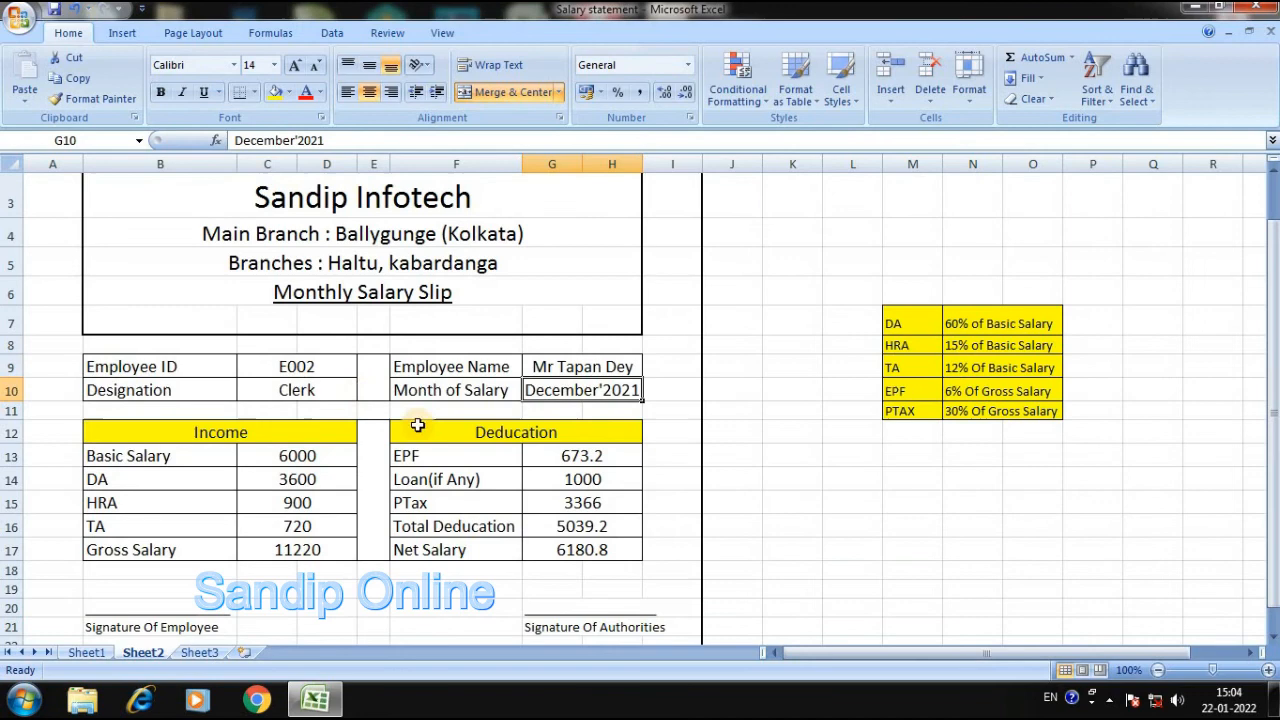
- Set the Basic Salary in C13 to 4500 and the Loan(if Any) deduction in G14 to 0
click(306, 459)
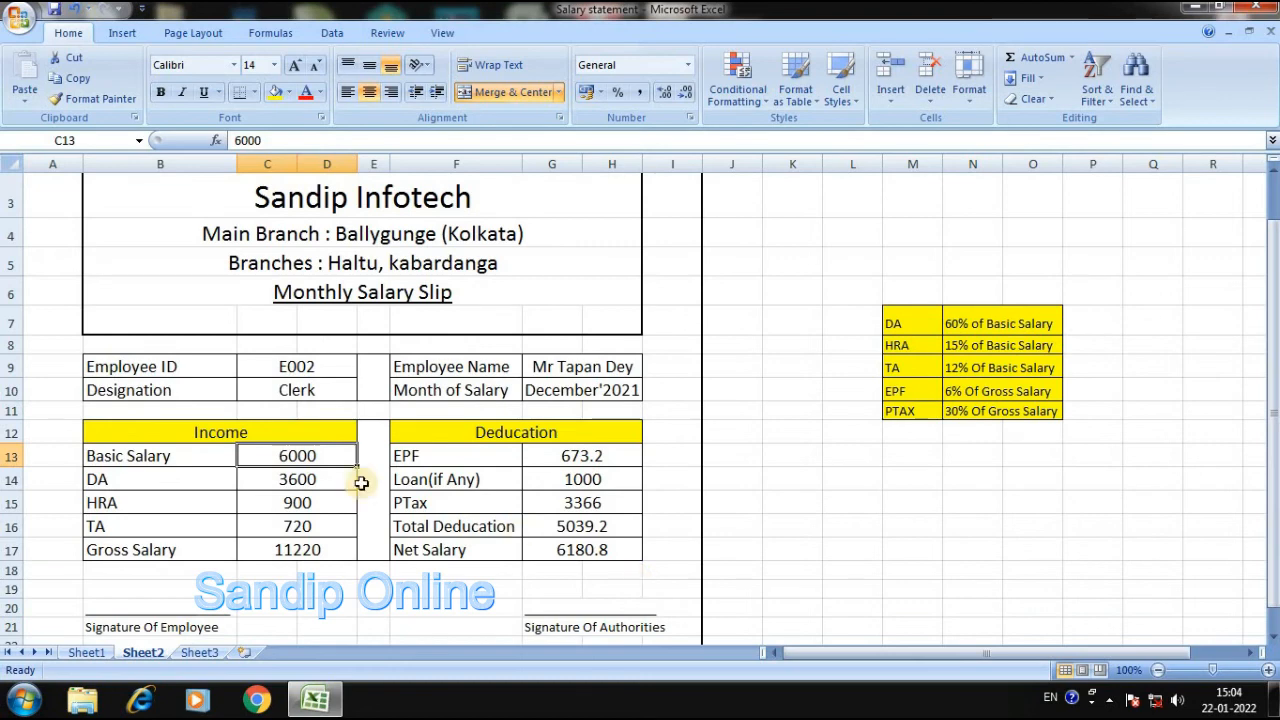
text(4500)
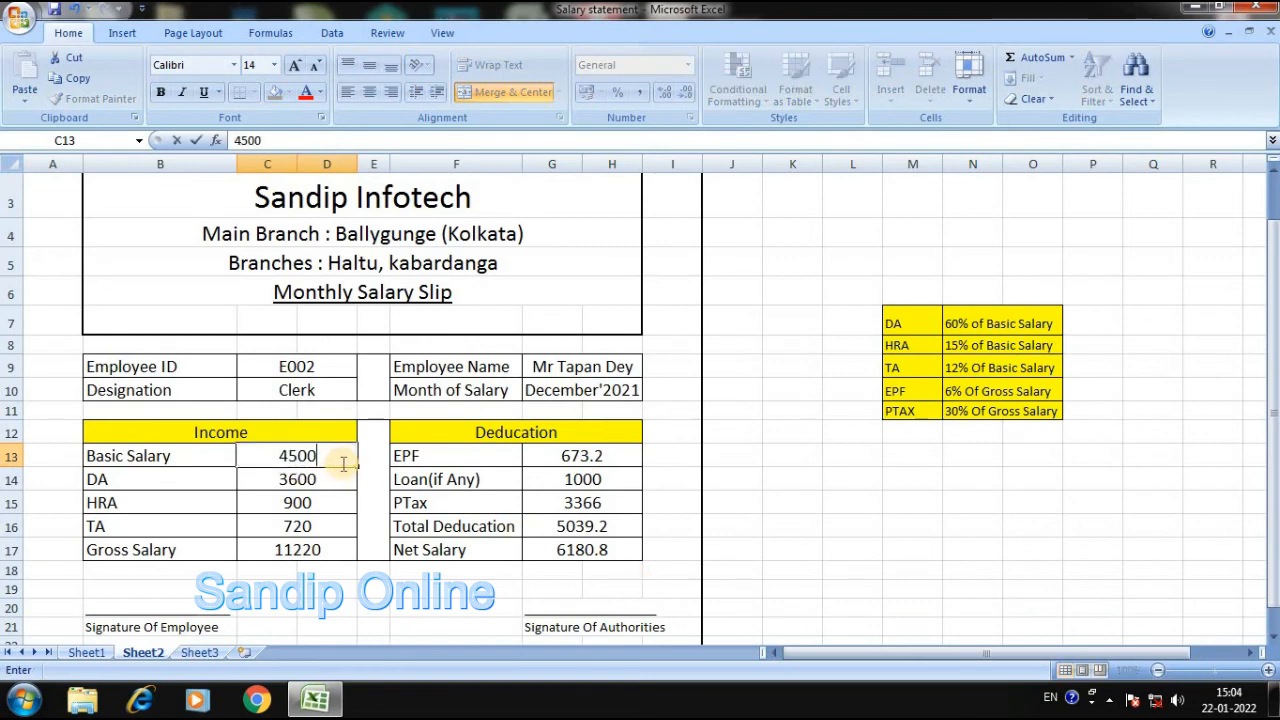
key(Return)
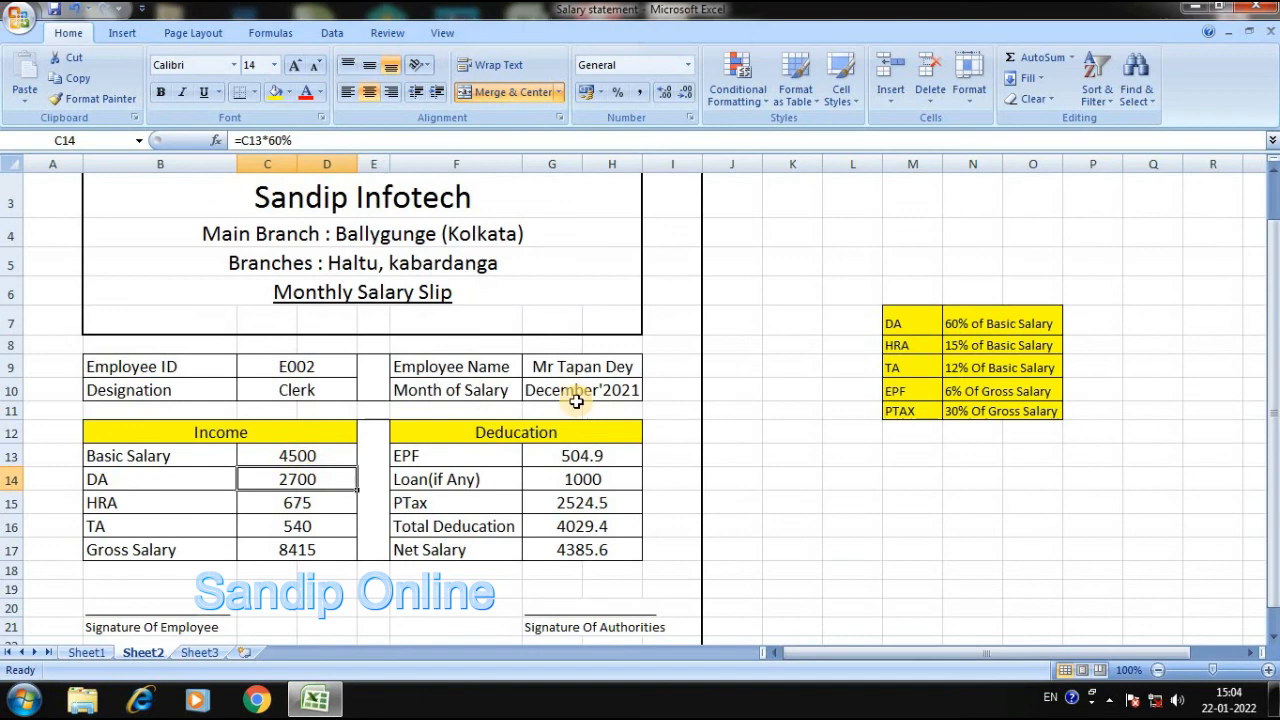
click(593, 479)
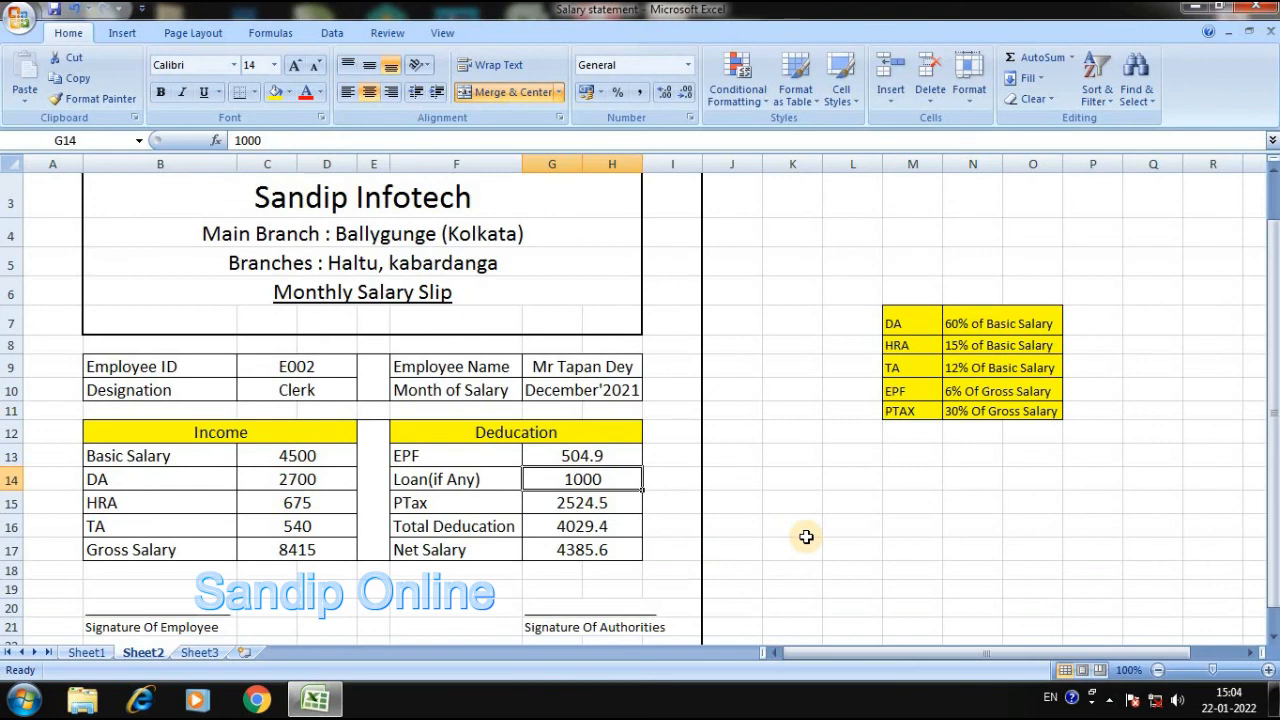
text(0)
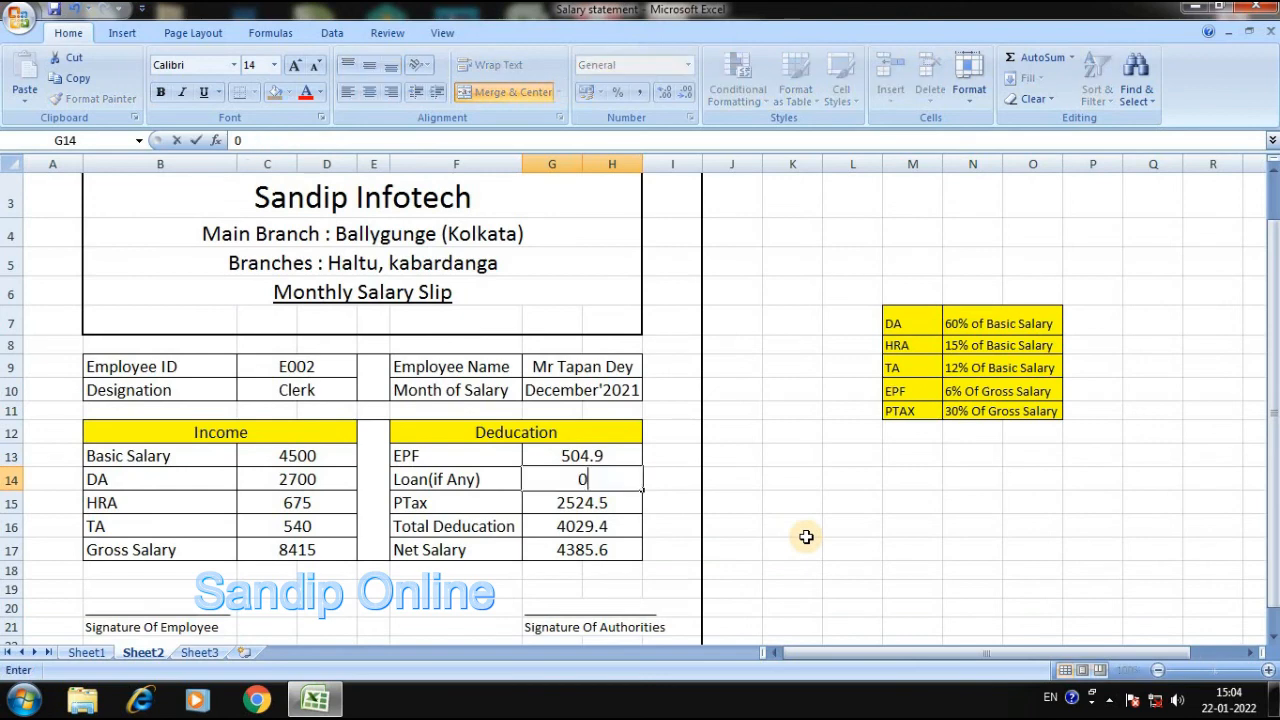
key(Return)
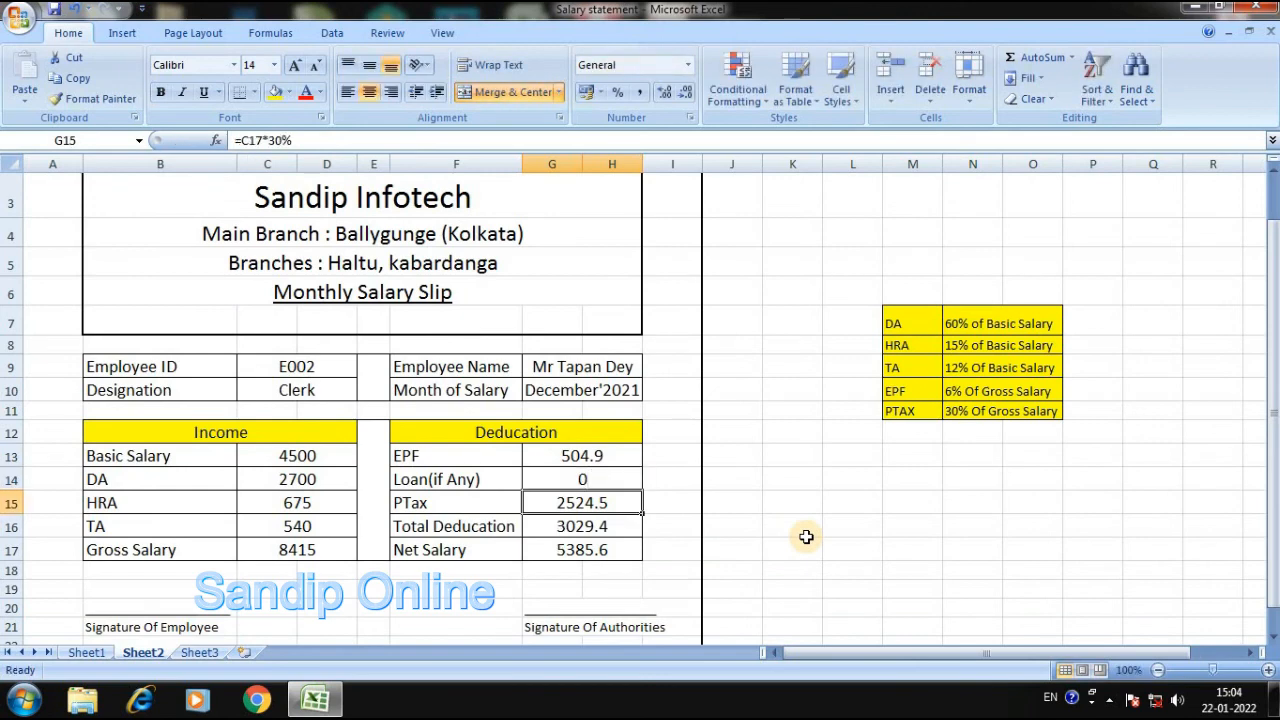